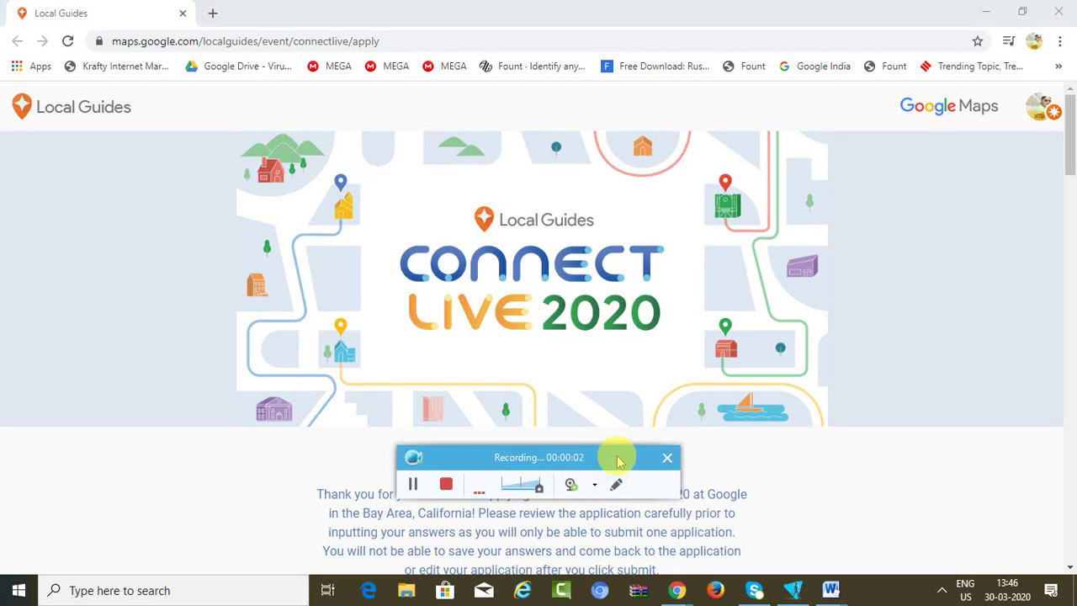
Step: Scroll the Connect Live 2020 form past the banner to the intro text and name question
{"action": "mouse_move", "coordinate": [619, 461]}
{"action": "left_mouse_down"}
{"action": "mouse_move", "coordinate": [1051, 500]}
{"action": "mouse_move", "coordinate": [1062, 555]}
{"action": "left_mouse_up"}
{"action": "left_click", "coordinate": [916, 414]}
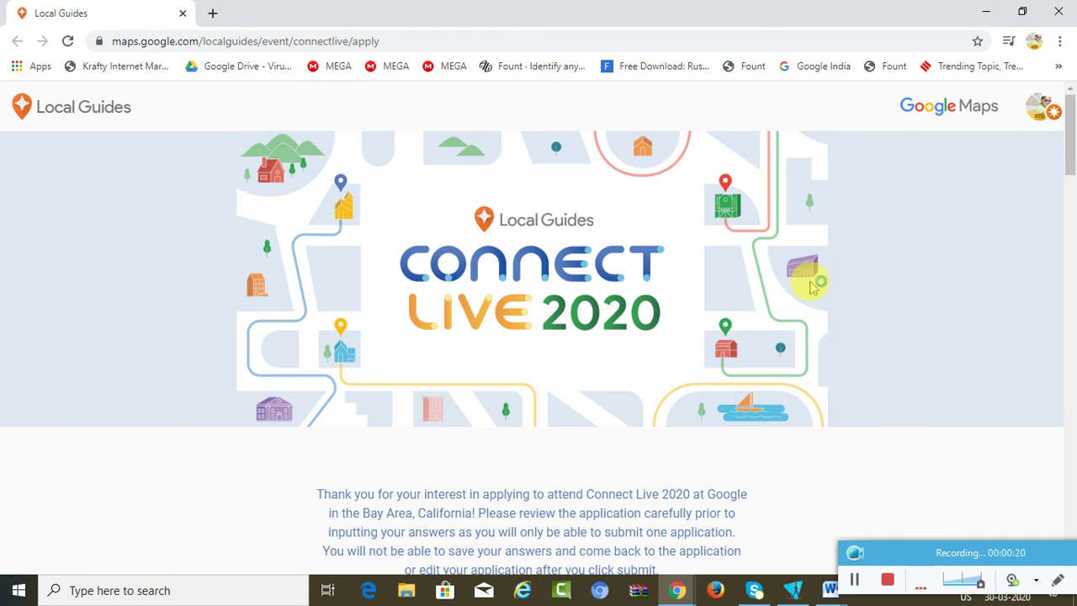
{"action": "scroll", "coordinate": [922, 316], "scroll_direction": "down", "scroll_amount": 2}
Step: Scroll through the form to check the nationality and residence answers, both India
{"action": "scroll", "coordinate": [922, 315], "scroll_direction": "down", "scroll_amount": 1}
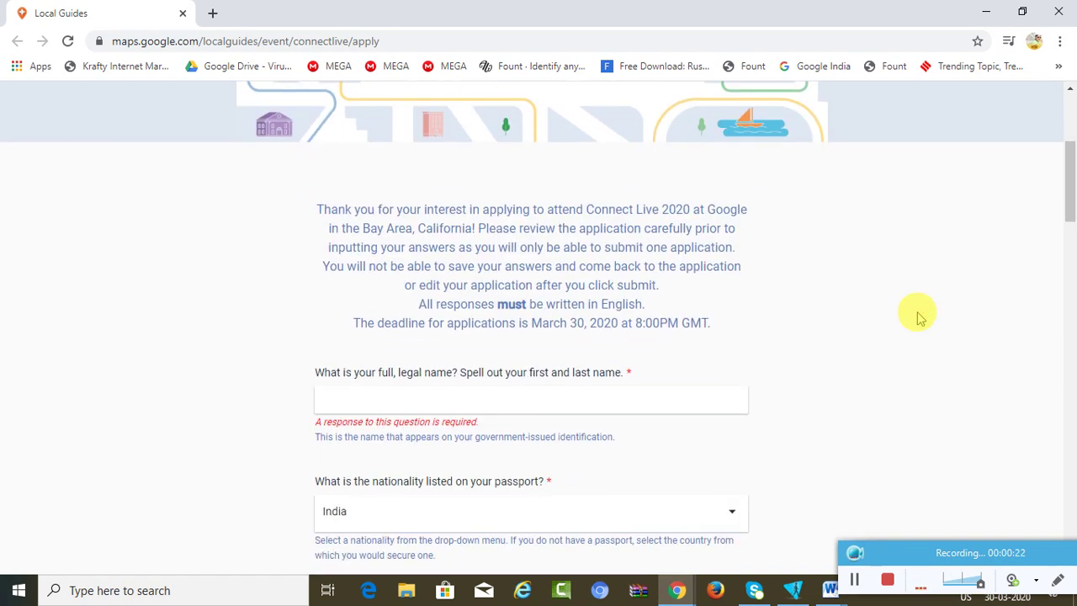
{"action": "left_click", "coordinate": [932, 561]}
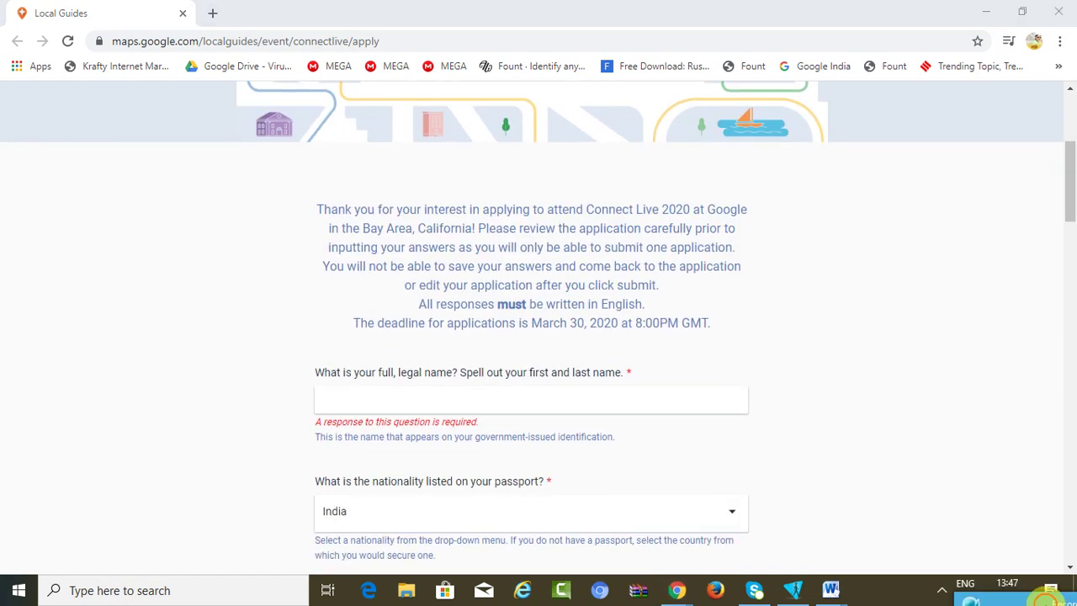
{"action": "left_click", "coordinate": [915, 398]}
{"action": "scroll", "coordinate": [917, 397], "scroll_direction": "down", "scroll_amount": 3}
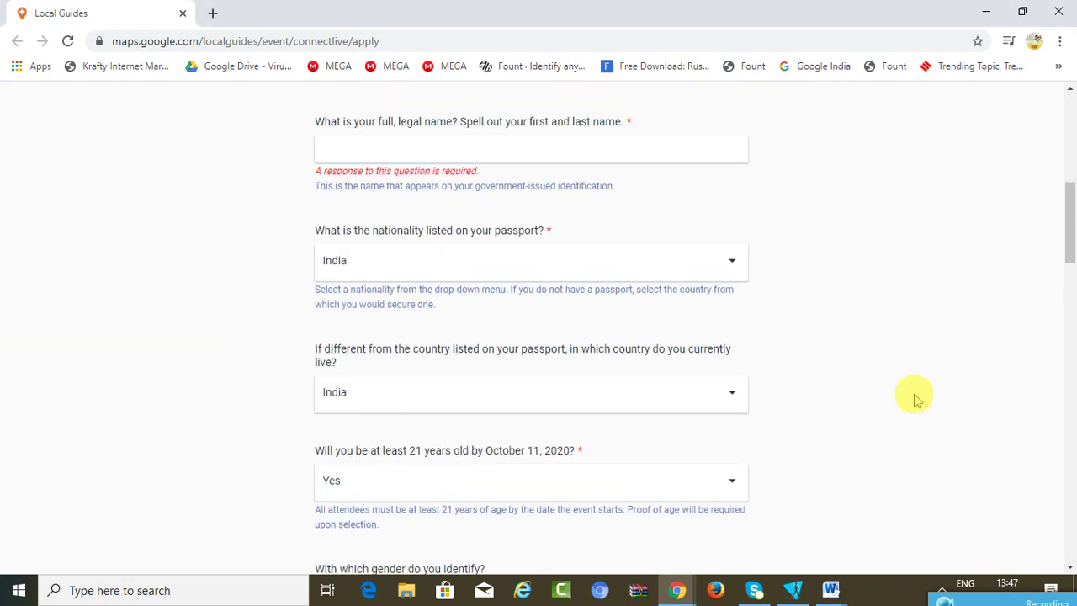
{"action": "scroll", "coordinate": [918, 400], "scroll_direction": "up", "scroll_amount": 5}
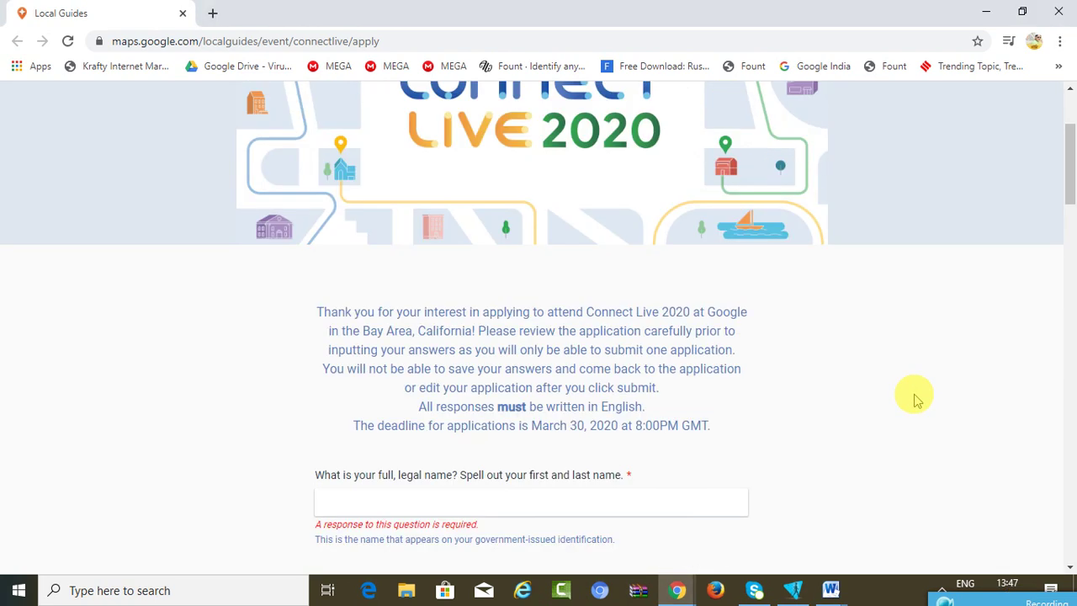
{"action": "scroll", "coordinate": [917, 400], "scroll_direction": "up", "scroll_amount": 1}
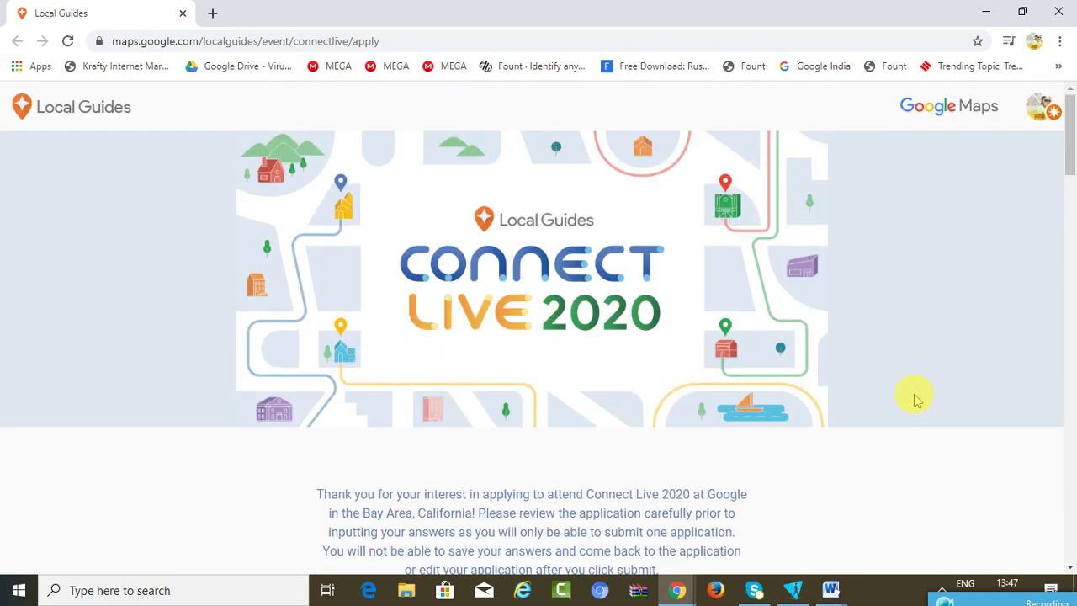
{"action": "scroll", "coordinate": [918, 400], "scroll_direction": "down", "scroll_amount": 3}
{"action": "scroll", "coordinate": [918, 401], "scroll_direction": "down", "scroll_amount": 2}
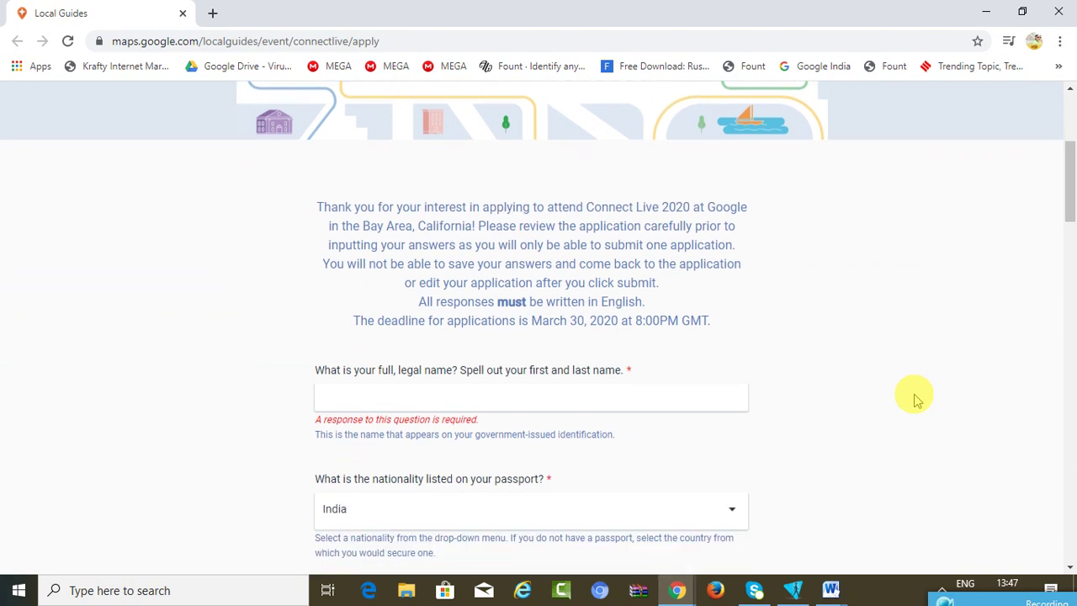
{"action": "scroll", "coordinate": [917, 400], "scroll_direction": "down", "scroll_amount": 3}
Step: Confirm age answered Yes and gender Male, leaving the full legal name field blank
{"action": "scroll", "coordinate": [918, 400], "scroll_direction": "up", "scroll_amount": 2}
{"action": "scroll", "coordinate": [918, 400], "scroll_direction": "up", "scroll_amount": 4}
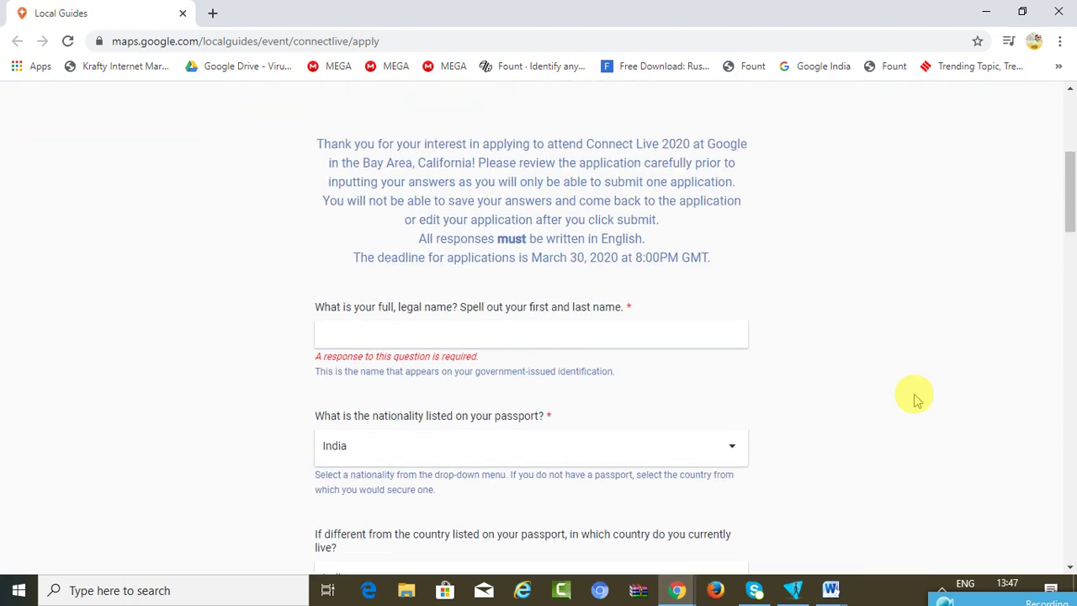
{"action": "scroll", "coordinate": [917, 397], "scroll_direction": "down", "scroll_amount": 3}
{"action": "scroll", "coordinate": [437, 286], "scroll_direction": "up", "scroll_amount": 2}
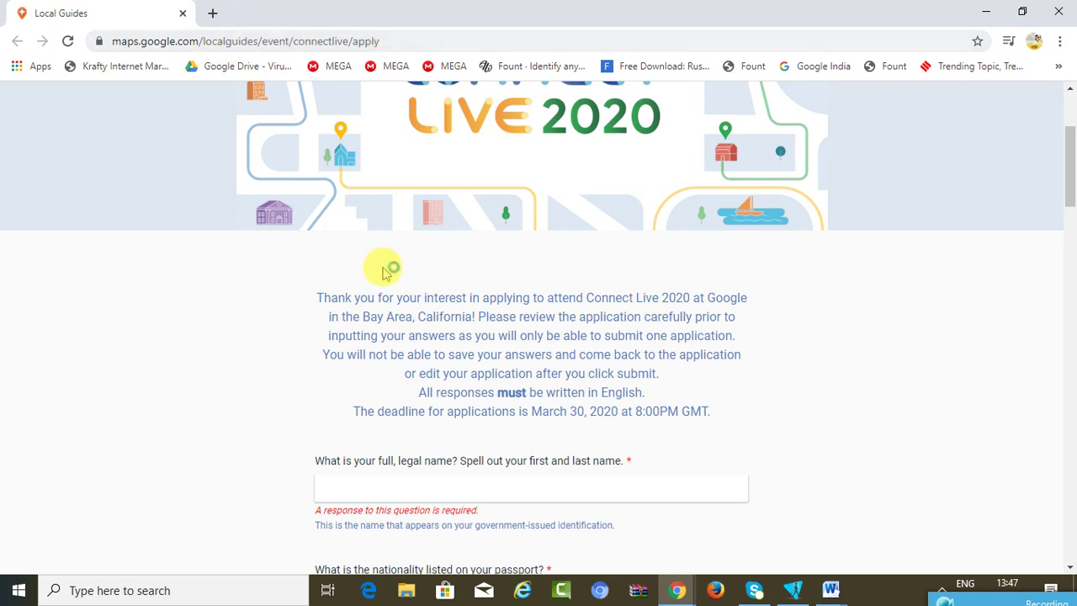
{"action": "scroll", "coordinate": [426, 342], "scroll_direction": "down", "scroll_amount": 2}
{"action": "scroll", "coordinate": [426, 341], "scroll_direction": "down", "scroll_amount": 1}
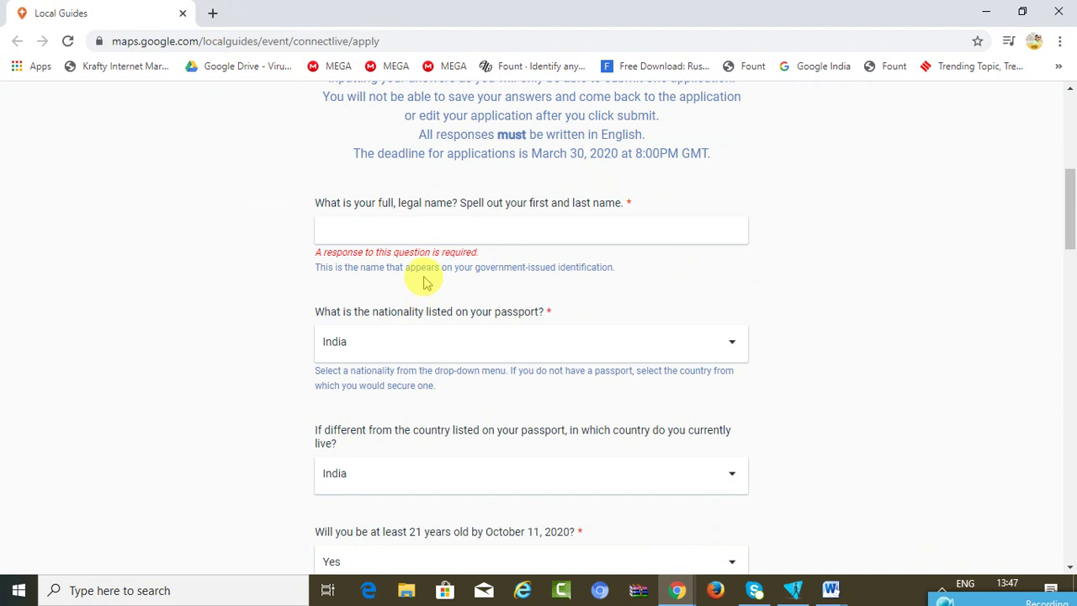
{"action": "left_click", "coordinate": [433, 234]}
{"action": "left_click", "coordinate": [194, 301]}
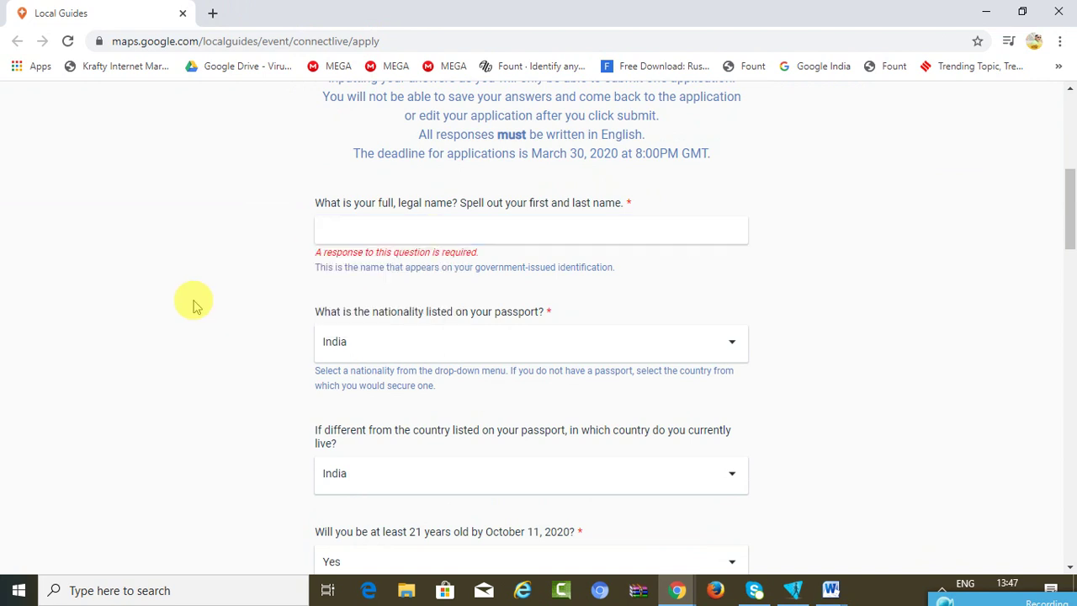
Step: Keep the travel documentation answer as 'I will need a visa to visit the U.S.'
{"action": "scroll", "coordinate": [481, 369], "scroll_direction": "down", "scroll_amount": 2}
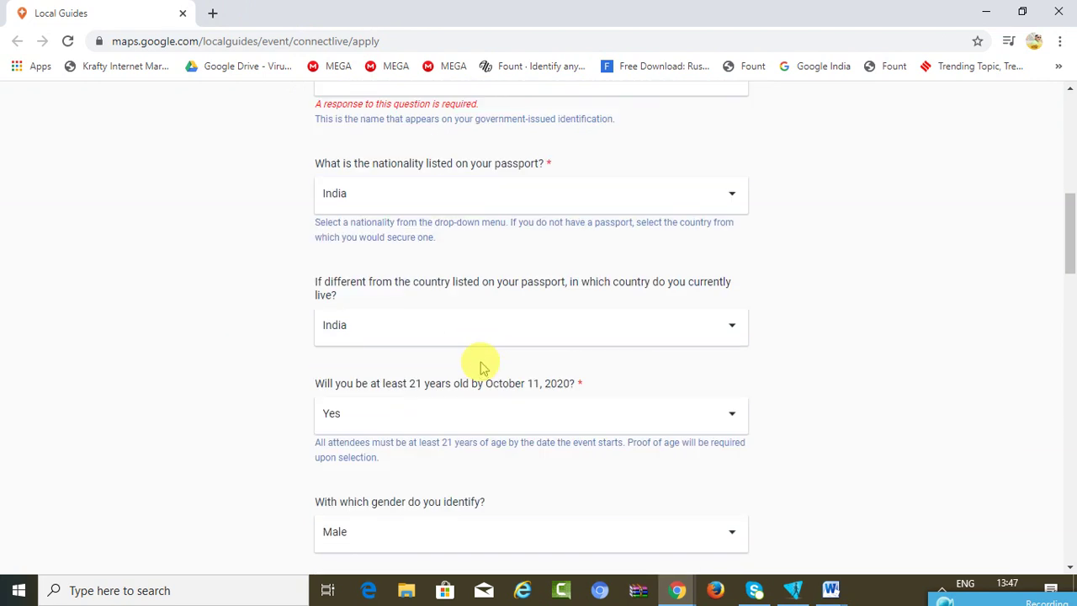
{"action": "scroll", "coordinate": [484, 369], "scroll_direction": "down", "scroll_amount": 1}
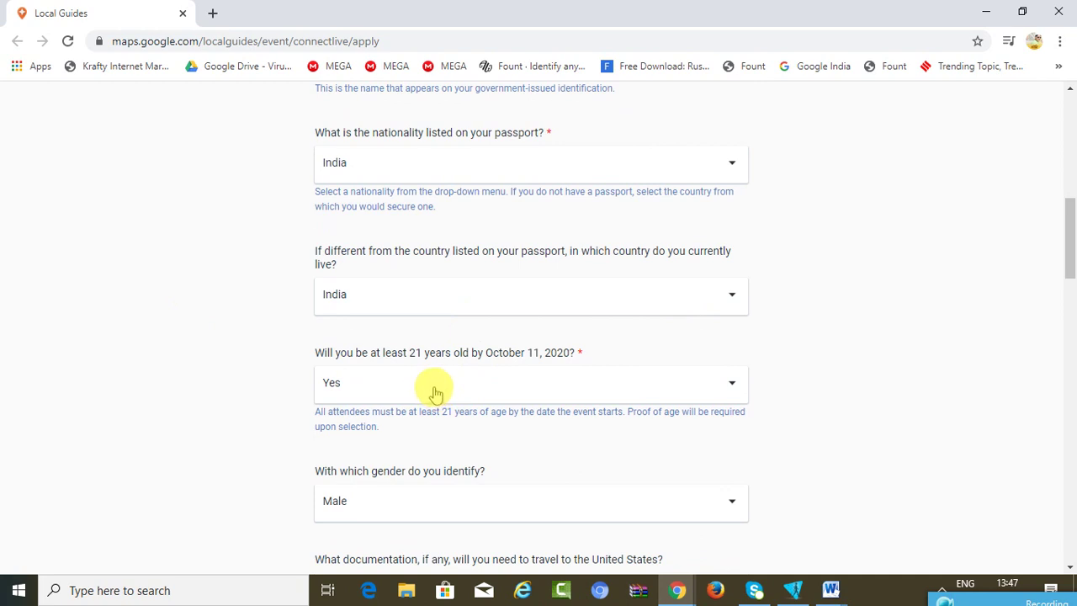
{"action": "scroll", "coordinate": [436, 391], "scroll_direction": "down", "scroll_amount": 2}
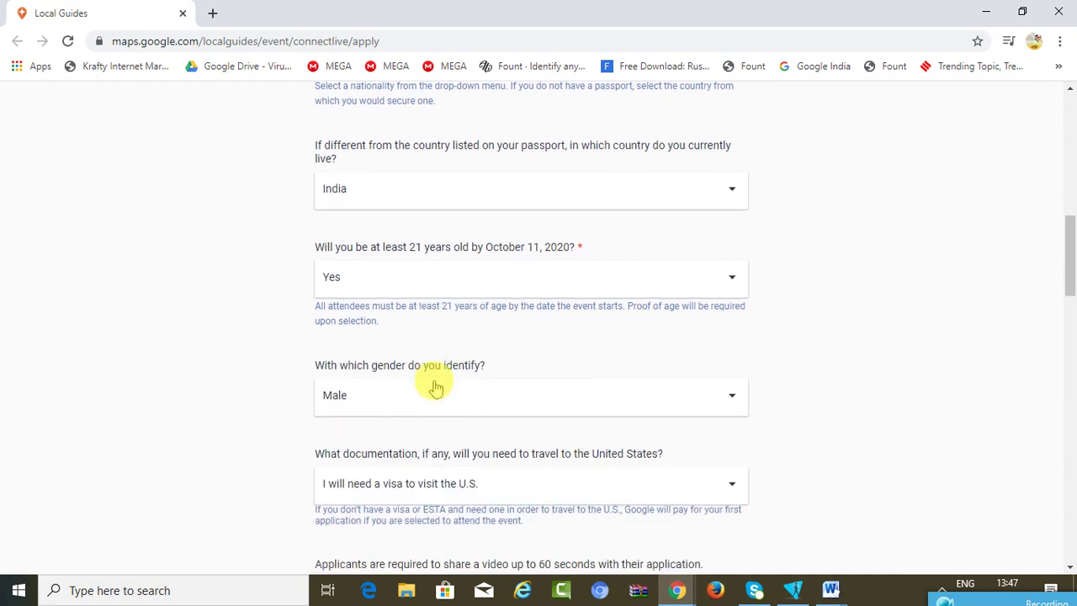
{"action": "scroll", "coordinate": [434, 379], "scroll_direction": "down", "scroll_amount": 1}
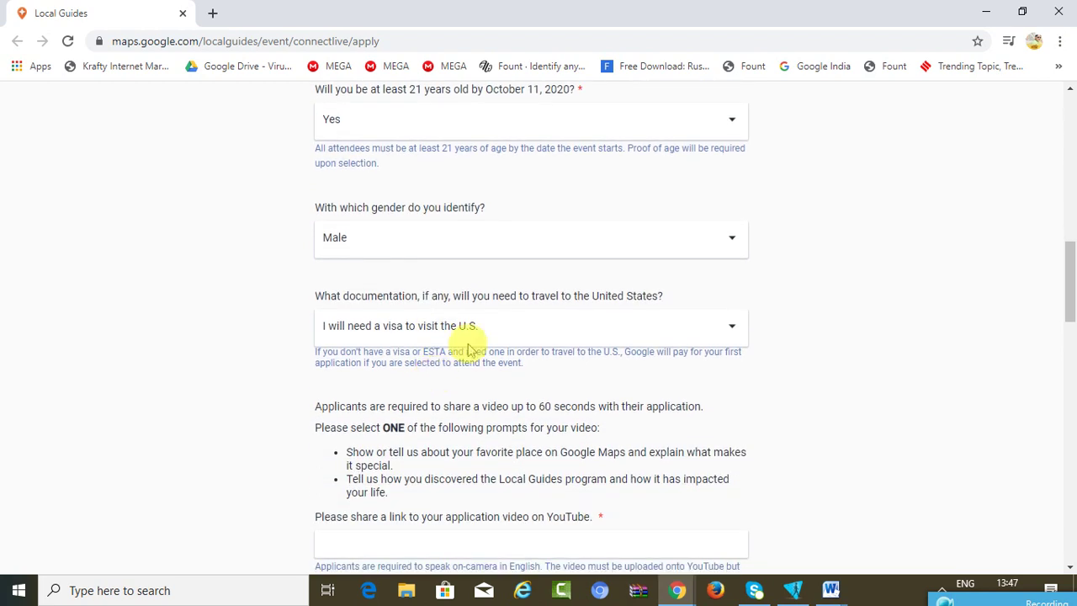
{"action": "left_click", "coordinate": [549, 326]}
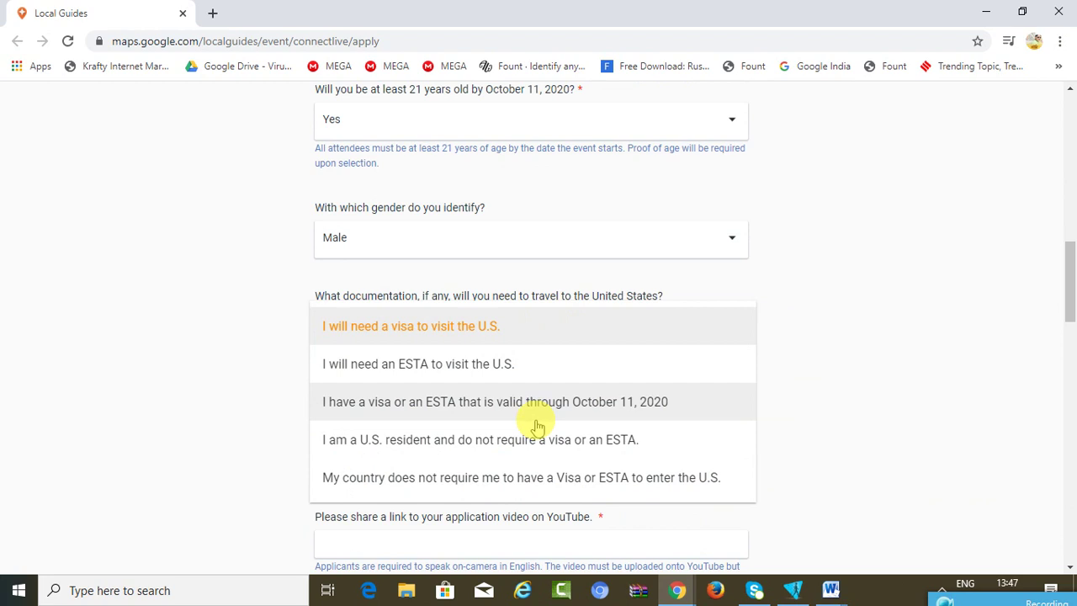
{"action": "left_click", "coordinate": [219, 402]}
{"action": "scroll", "coordinate": [219, 401], "scroll_direction": "down", "scroll_amount": 1}
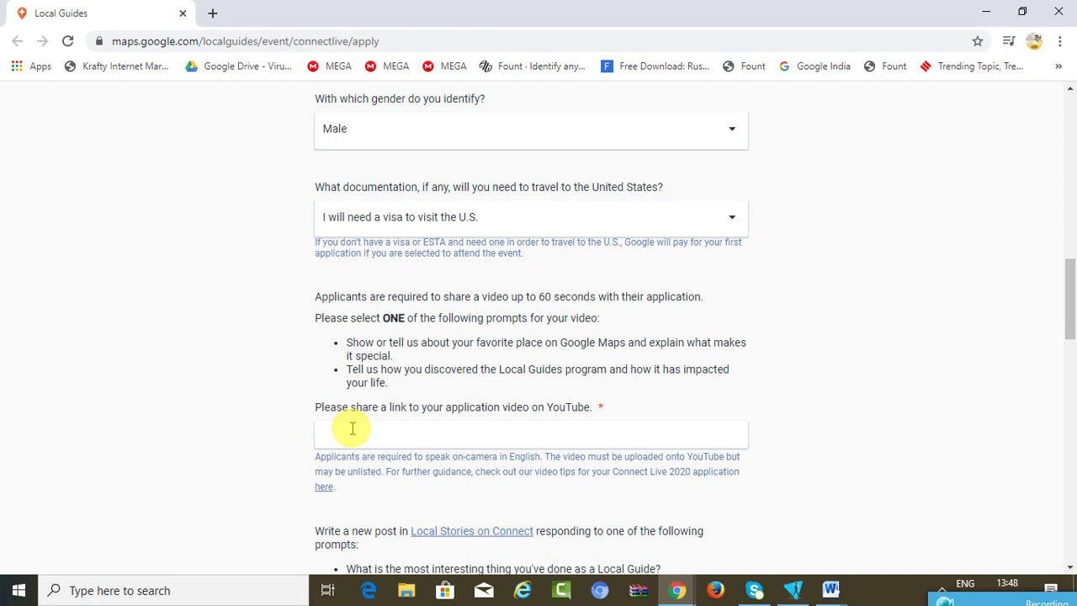
Step: Open the Local Stories on Connect link in a new tab and focus the Connect post link field
{"action": "scroll", "coordinate": [353, 430], "scroll_direction": "down", "scroll_amount": 1}
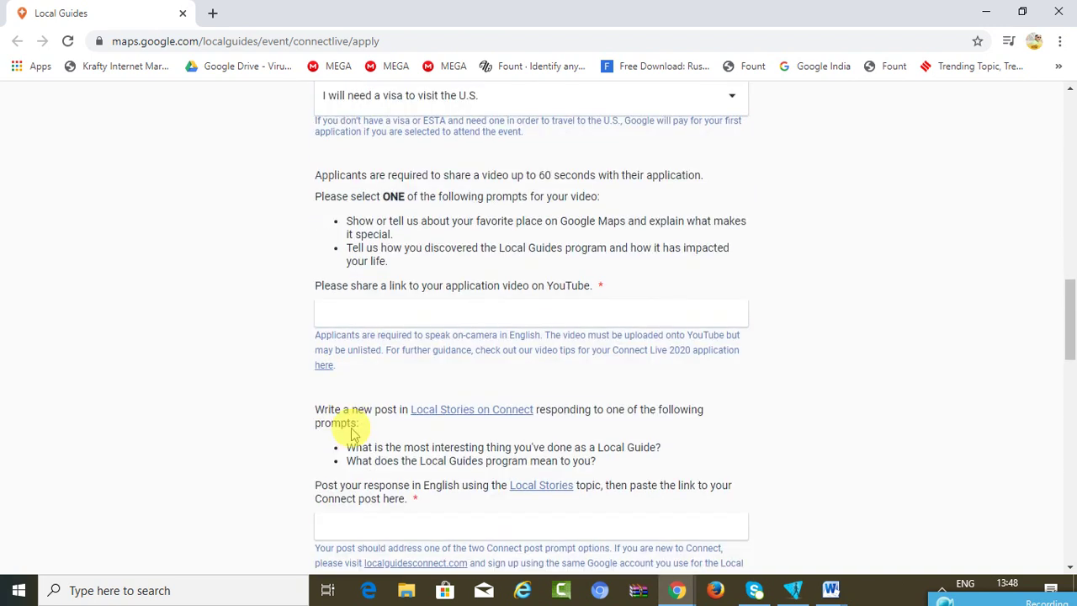
{"action": "scroll", "coordinate": [353, 431], "scroll_direction": "down", "scroll_amount": 1}
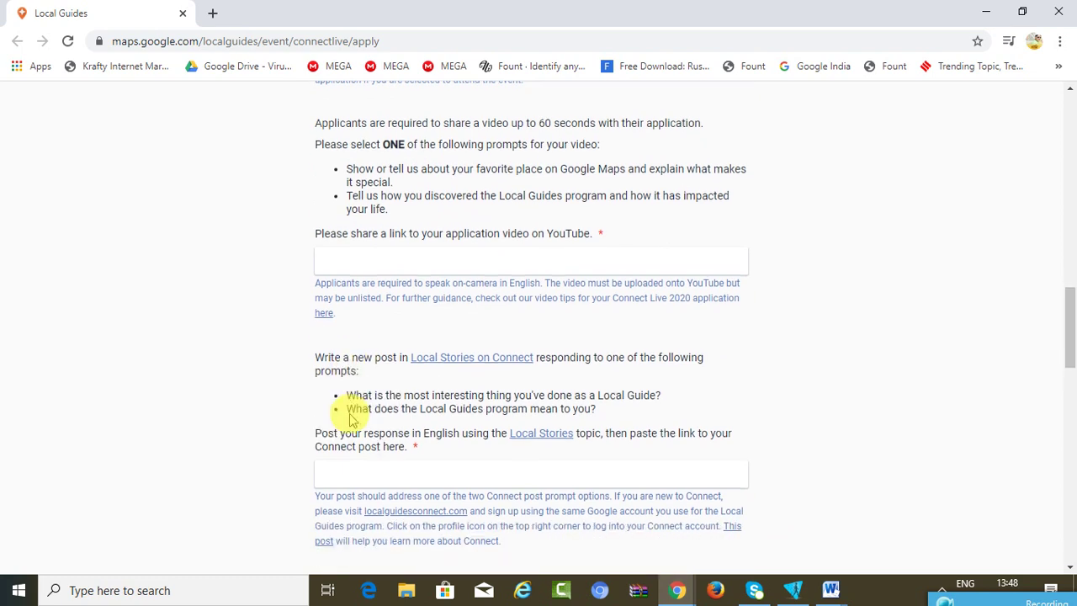
{"action": "right_click", "coordinate": [454, 363]}
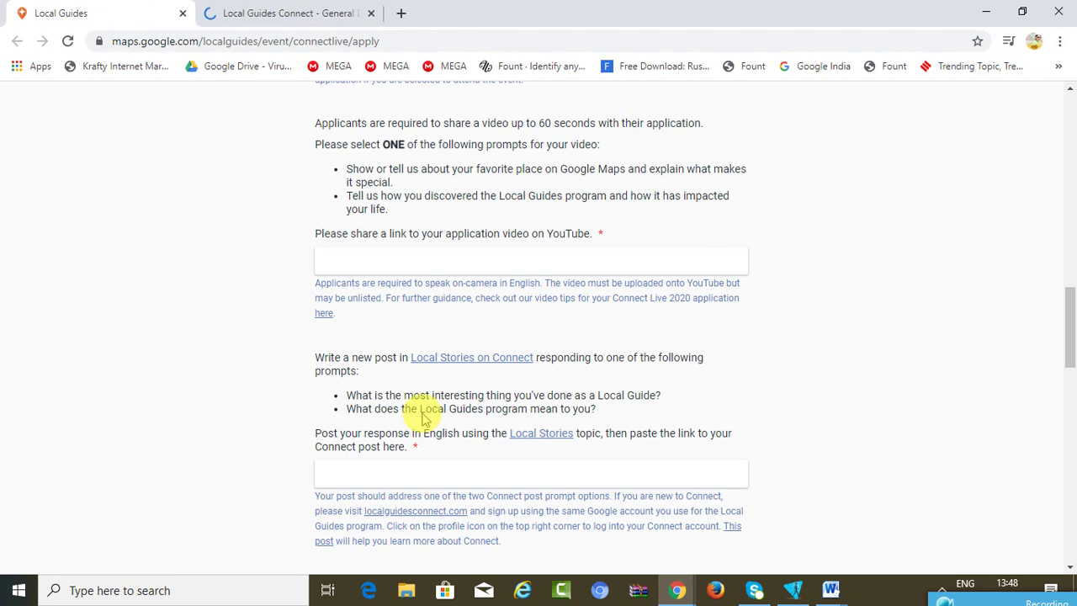
{"action": "scroll", "coordinate": [423, 418], "scroll_direction": "down", "scroll_amount": 1}
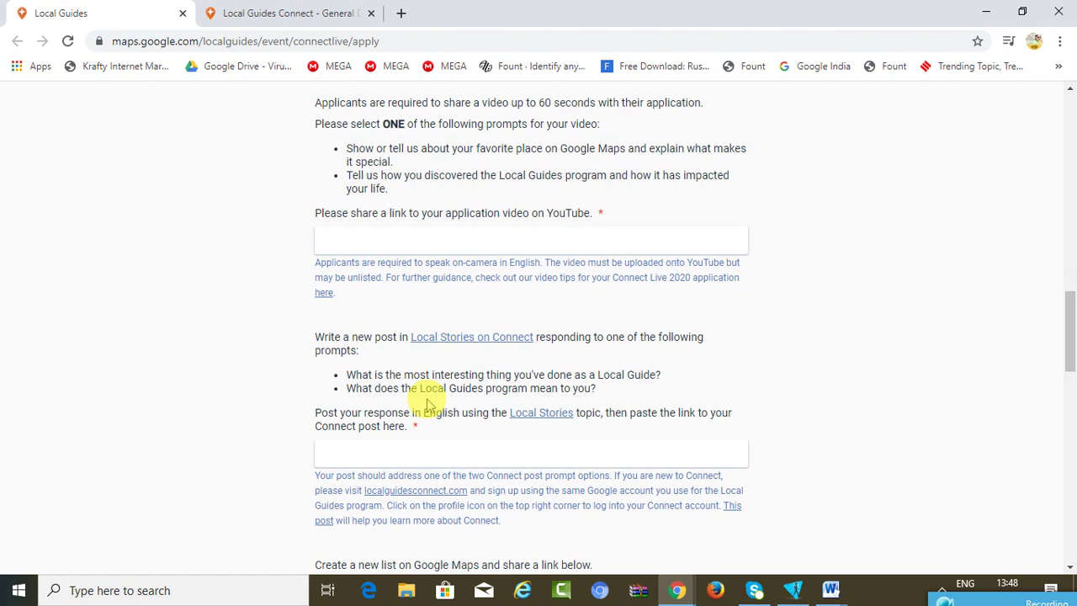
{"action": "right_click", "coordinate": [526, 415]}
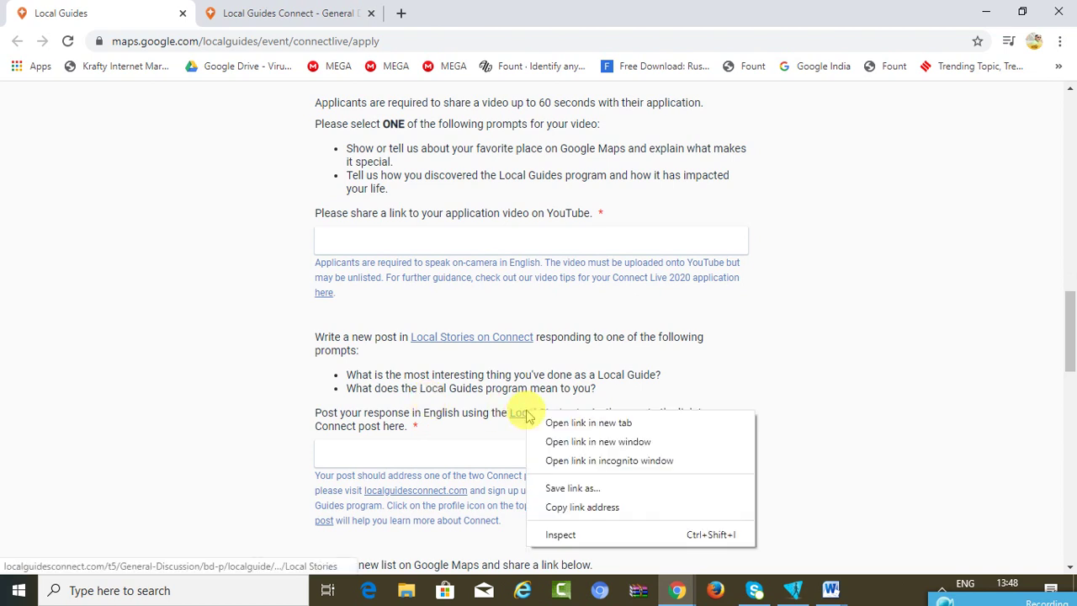
{"action": "left_click", "coordinate": [536, 420]}
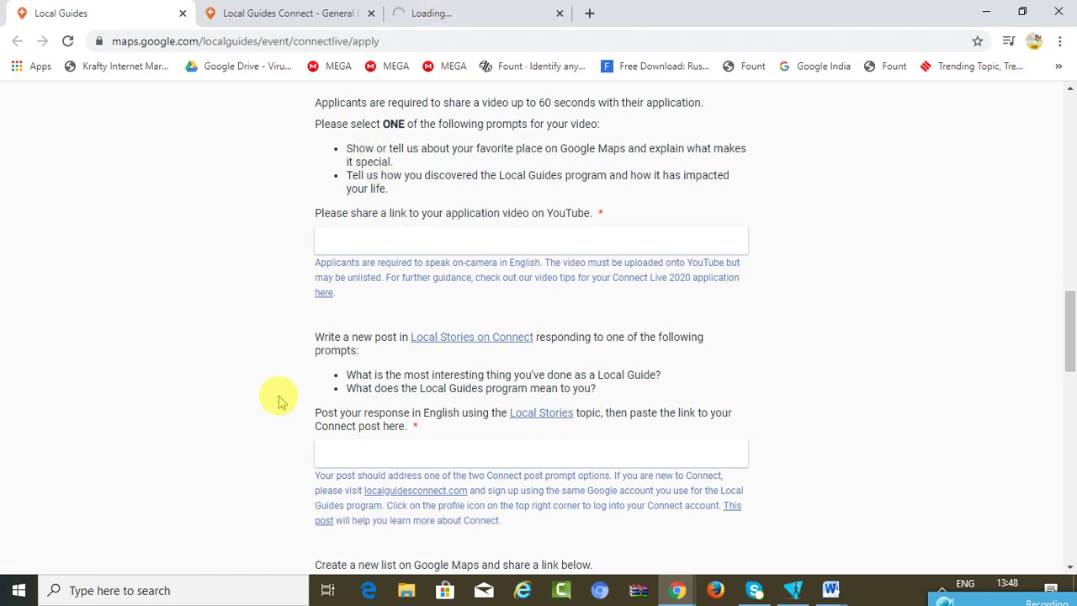
{"action": "left_click", "coordinate": [353, 454]}
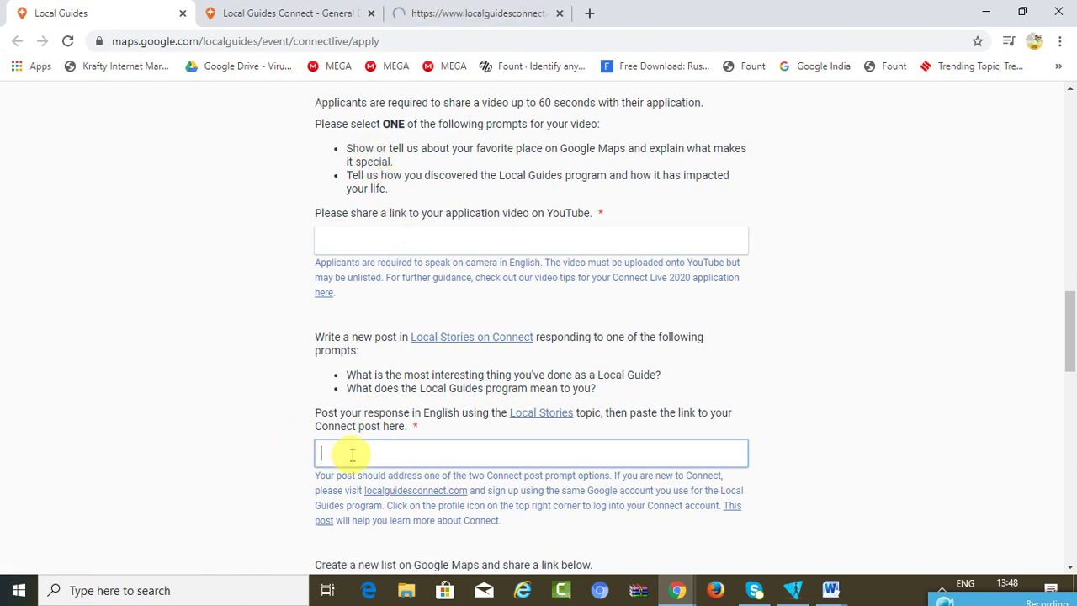
Step: Scroll past the Google Maps list question to the 'In a few sentences' answer box
{"action": "left_click", "coordinate": [222, 450]}
{"action": "scroll", "coordinate": [223, 452], "scroll_direction": "down", "scroll_amount": 3}
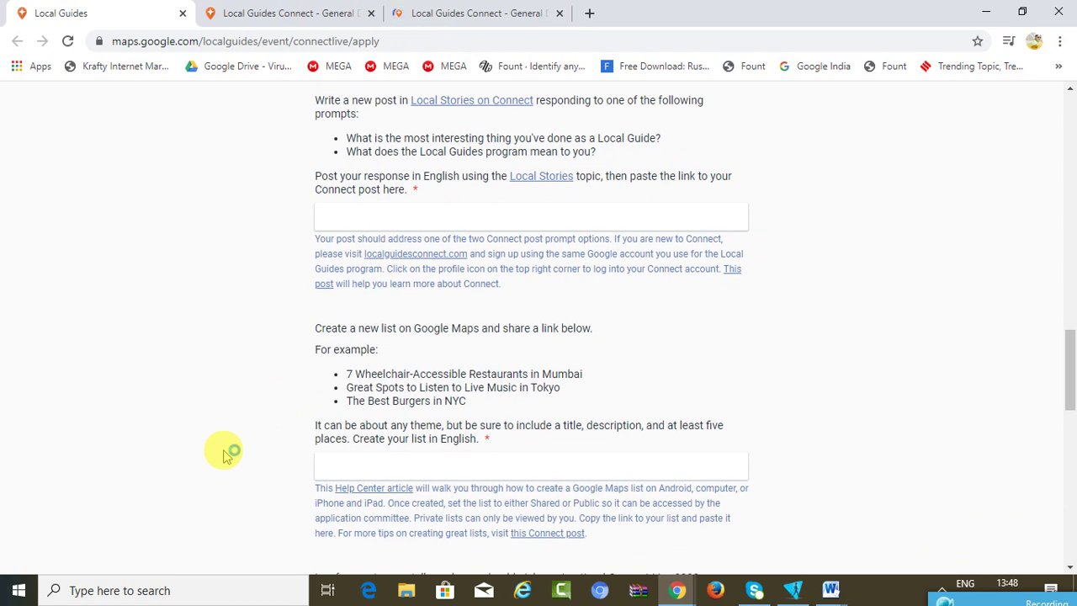
{"action": "scroll", "coordinate": [223, 450], "scroll_direction": "down", "scroll_amount": 1}
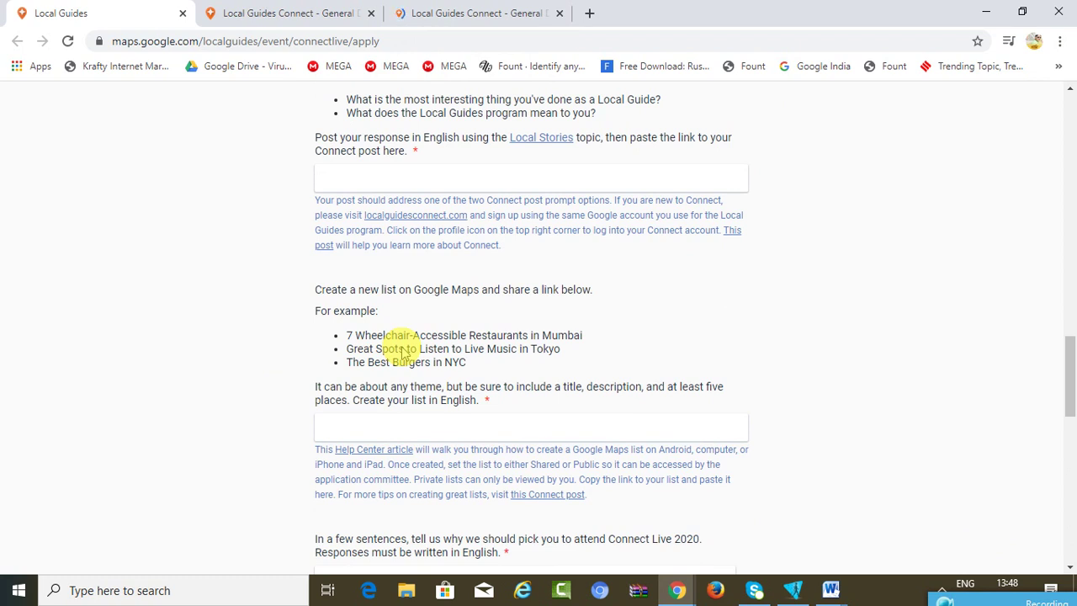
{"action": "scroll", "coordinate": [402, 352], "scroll_direction": "down", "scroll_amount": 2}
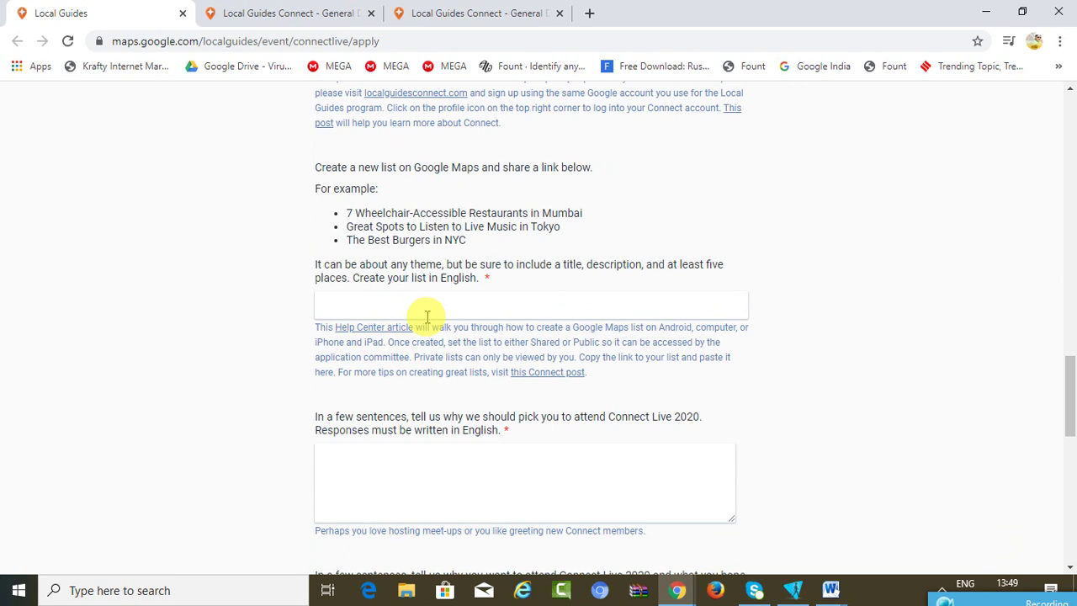
{"action": "scroll", "coordinate": [427, 316], "scroll_direction": "down", "scroll_amount": 1}
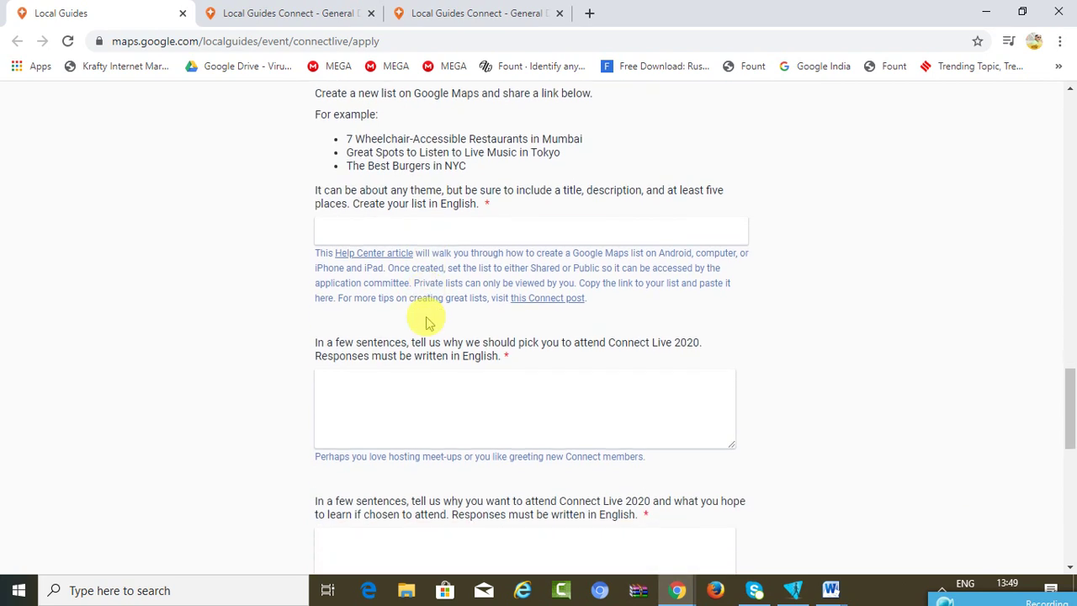
Step: Zoom the form with Ctrl+plus while reviewing the 'why we should pick you' answer box
{"action": "left_click", "coordinate": [415, 373]}
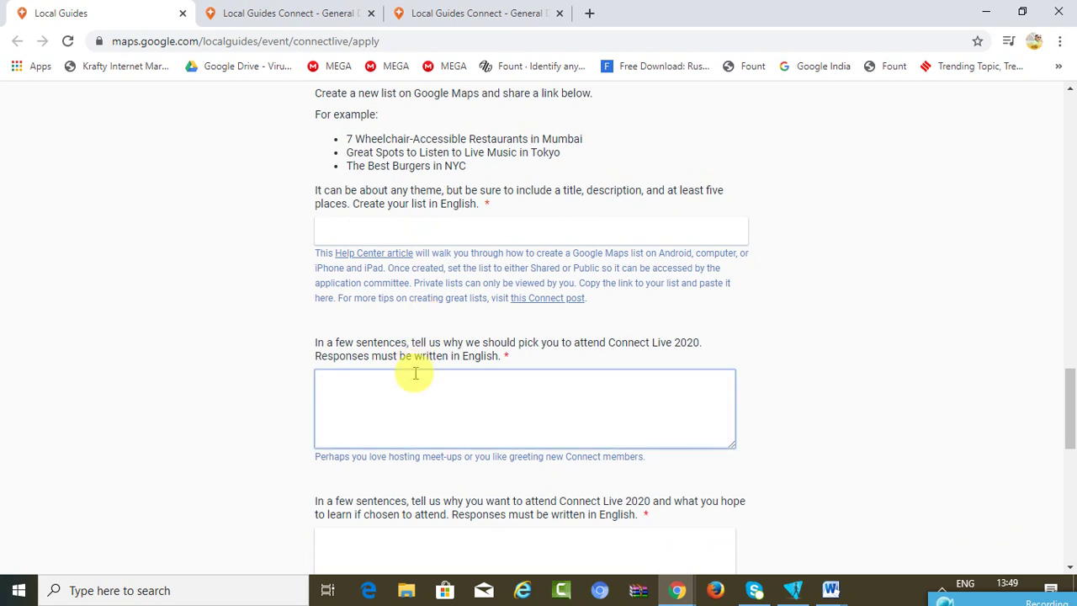
{"action": "scroll", "coordinate": [415, 373], "scroll_direction": "down", "scroll_amount": 1}
{"action": "key", "text": "ctrl+plus"}
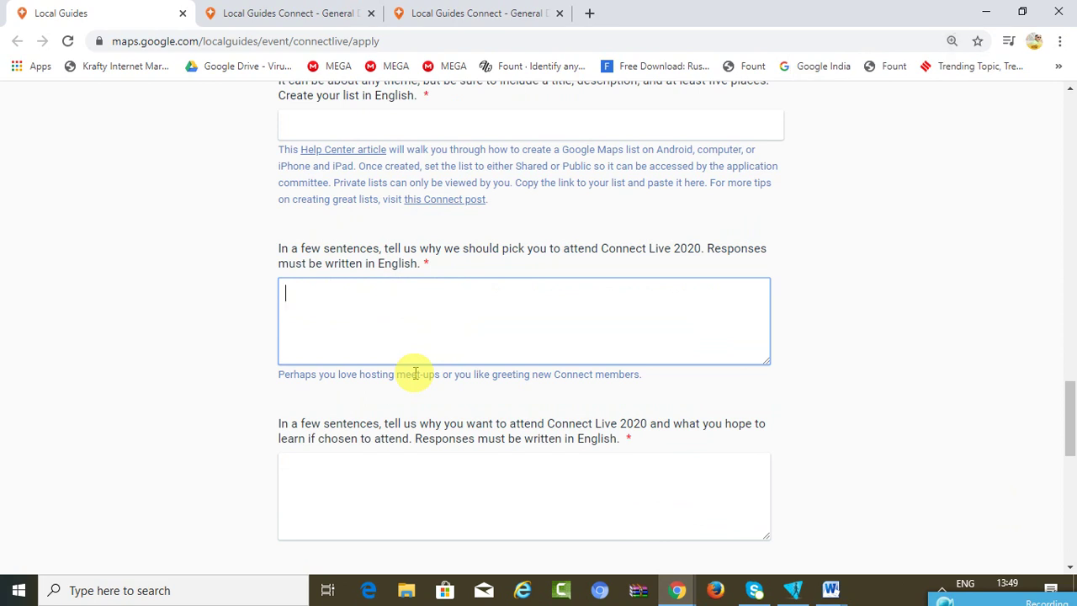
{"action": "scroll", "coordinate": [415, 374], "scroll_direction": "down", "scroll_amount": 1}
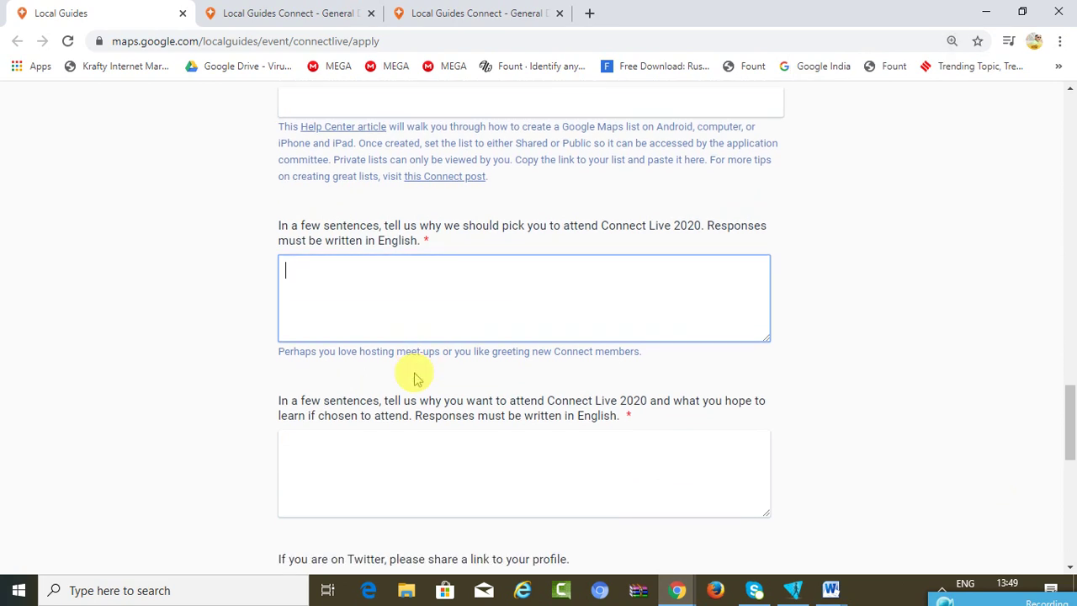
{"action": "scroll", "coordinate": [415, 376], "scroll_direction": "down", "scroll_amount": 2}
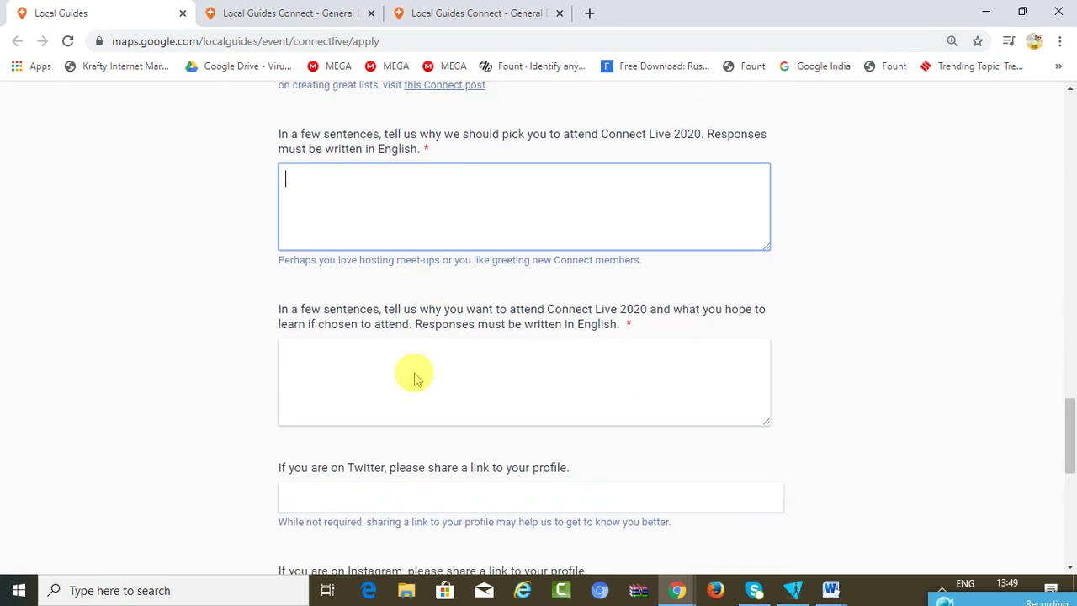
{"action": "scroll", "coordinate": [415, 373], "scroll_direction": "down", "scroll_amount": 1}
{"action": "scroll", "coordinate": [415, 373], "scroll_direction": "up", "scroll_amount": 2}
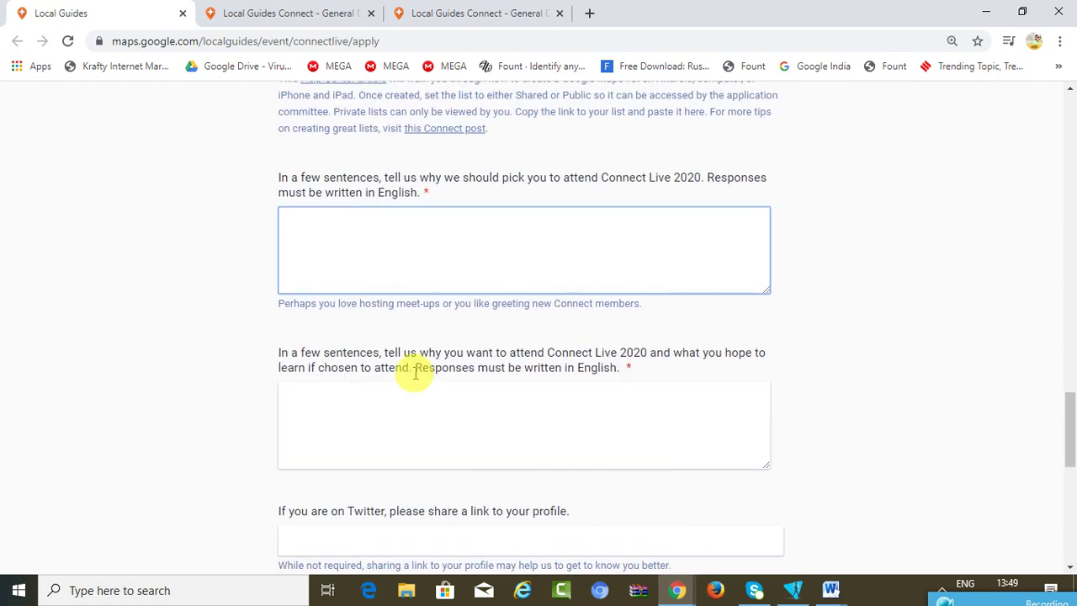
Step: Review the why-attend and blog or website links answers down to the permission checkbox and Submit
{"action": "left_click", "coordinate": [407, 410]}
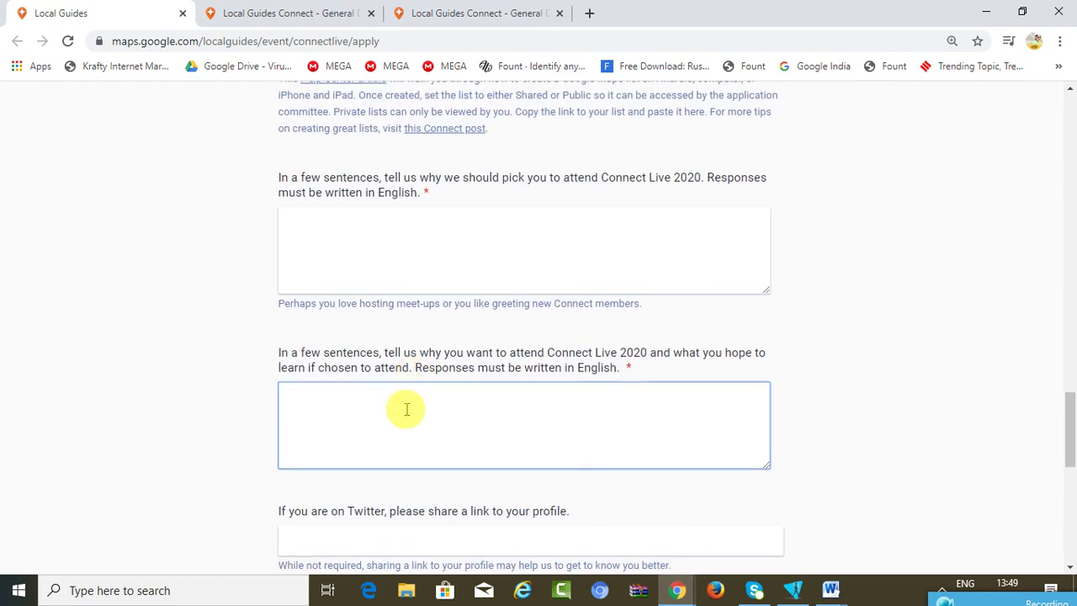
{"action": "scroll", "coordinate": [407, 409], "scroll_direction": "down", "scroll_amount": 2}
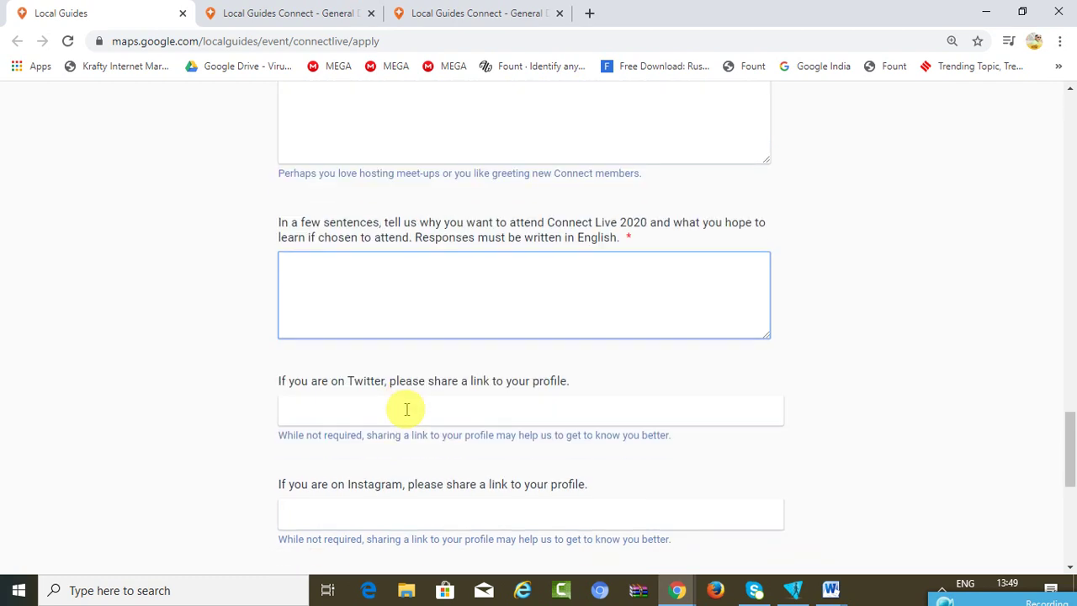
{"action": "scroll", "coordinate": [407, 409], "scroll_direction": "down", "scroll_amount": 2}
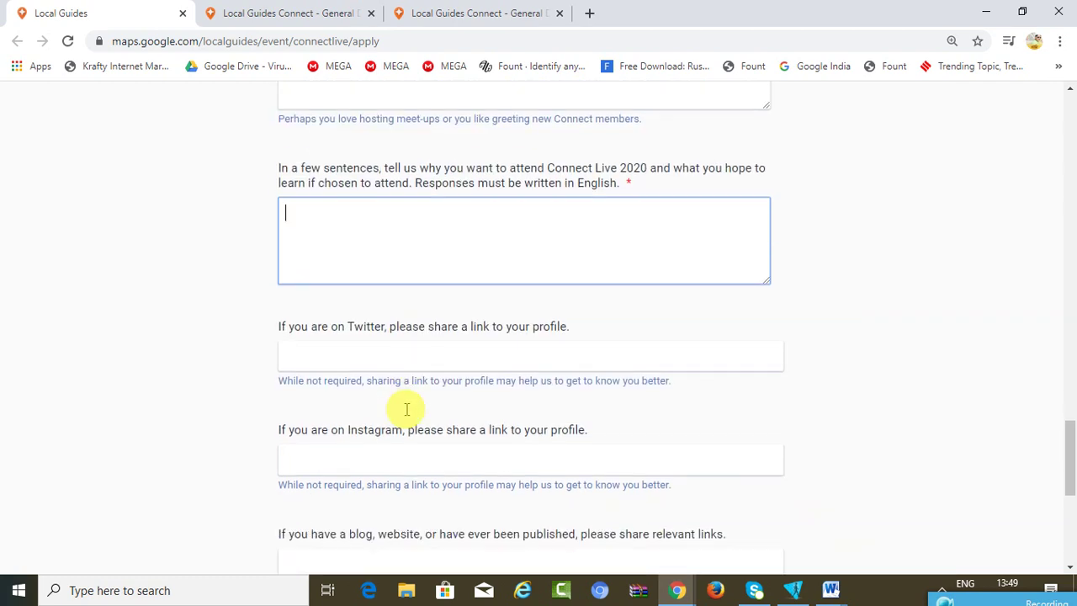
{"action": "scroll", "coordinate": [392, 306], "scroll_direction": "down", "scroll_amount": 3}
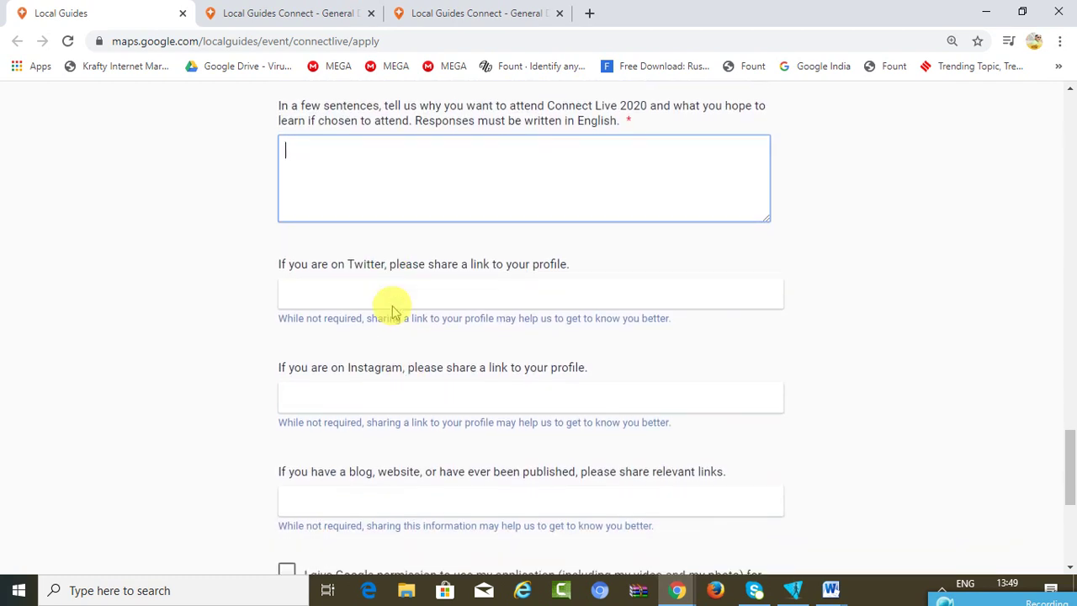
{"action": "left_click", "coordinate": [394, 355]}
{"action": "scroll", "coordinate": [396, 359], "scroll_direction": "down", "scroll_amount": 2}
{"action": "scroll", "coordinate": [396, 363], "scroll_direction": "down", "scroll_amount": 1}
Step: Scroll back up the unsubmitted form toward the nationality questions
{"action": "scroll", "coordinate": [395, 364], "scroll_direction": "up", "scroll_amount": 1}
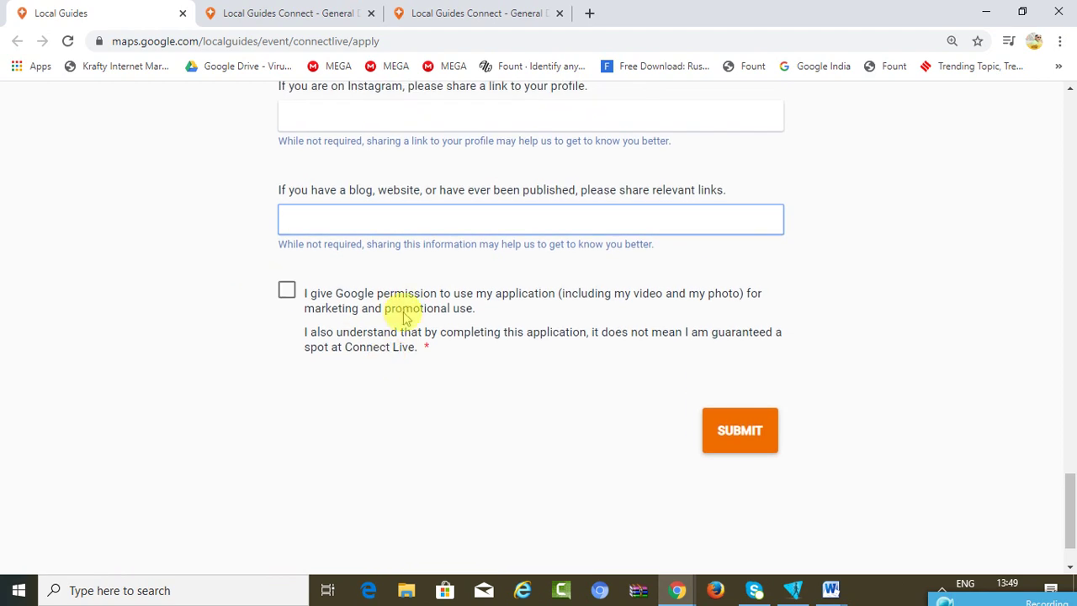
{"action": "scroll", "coordinate": [406, 318], "scroll_direction": "down", "scroll_amount": 2}
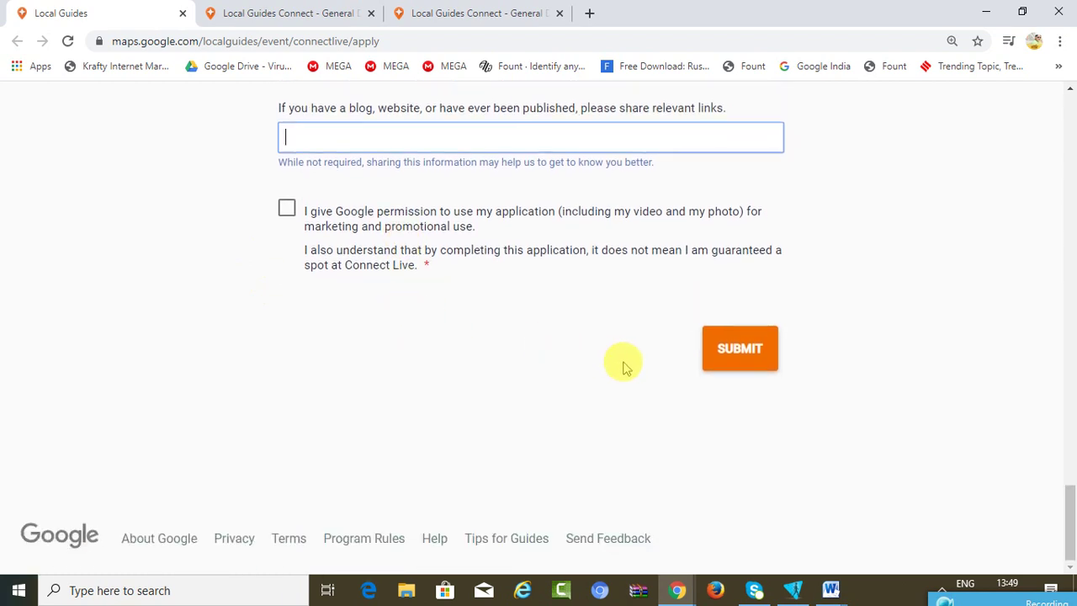
{"action": "scroll", "coordinate": [623, 362], "scroll_direction": "up", "scroll_amount": 10}
{"action": "scroll", "coordinate": [553, 505], "scroll_direction": "up", "scroll_amount": 10}
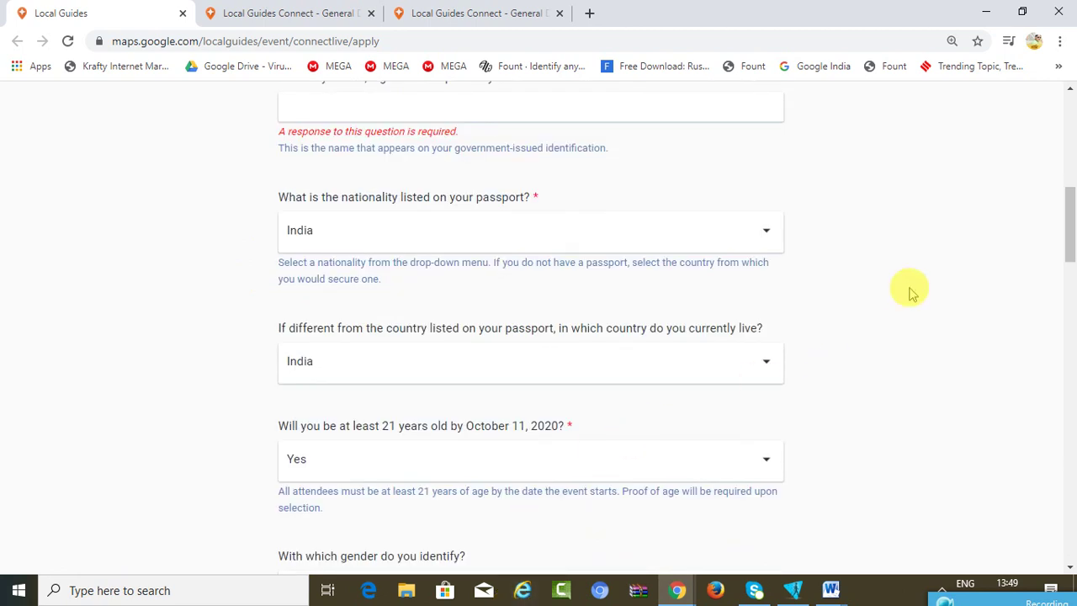
Step: View the top of the Local Guides settings page, dismissing the profile picture menu
{"action": "scroll", "coordinate": [904, 289], "scroll_direction": "up", "scroll_amount": 10}
{"action": "scroll", "coordinate": [911, 292], "scroll_direction": "up", "scroll_amount": 1}
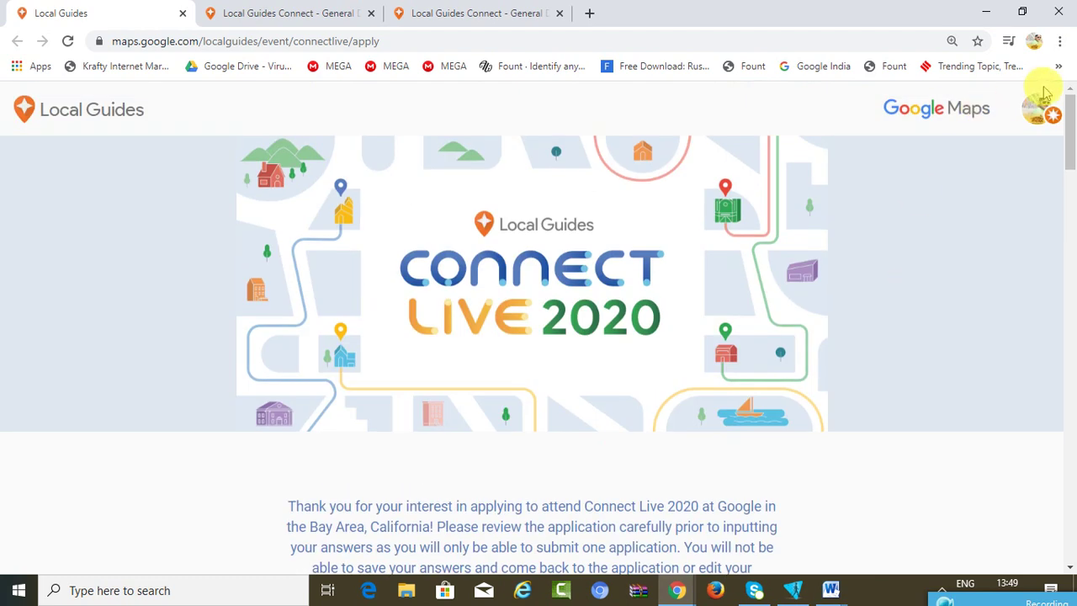
{"action": "right_click", "coordinate": [1040, 109]}
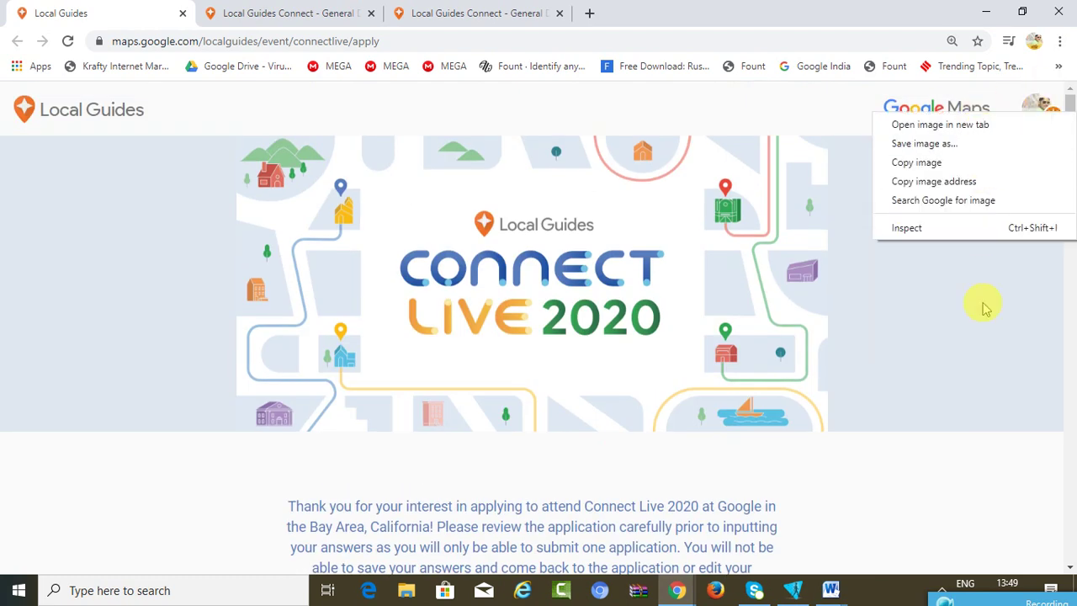
{"action": "left_click", "coordinate": [969, 358]}
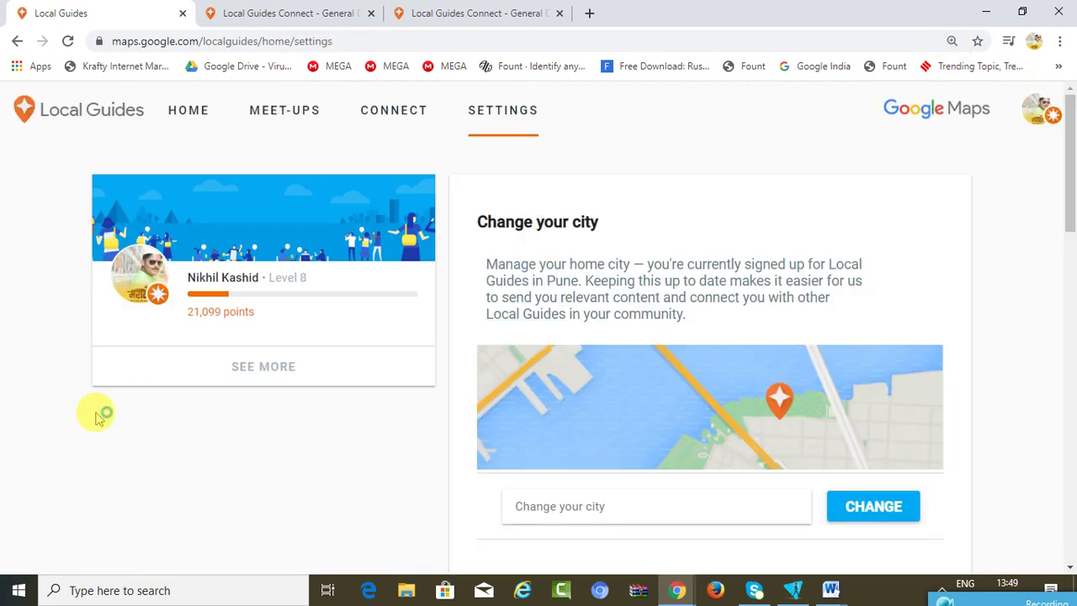
{"action": "scroll", "coordinate": [97, 416], "scroll_direction": "up", "scroll_amount": 3}
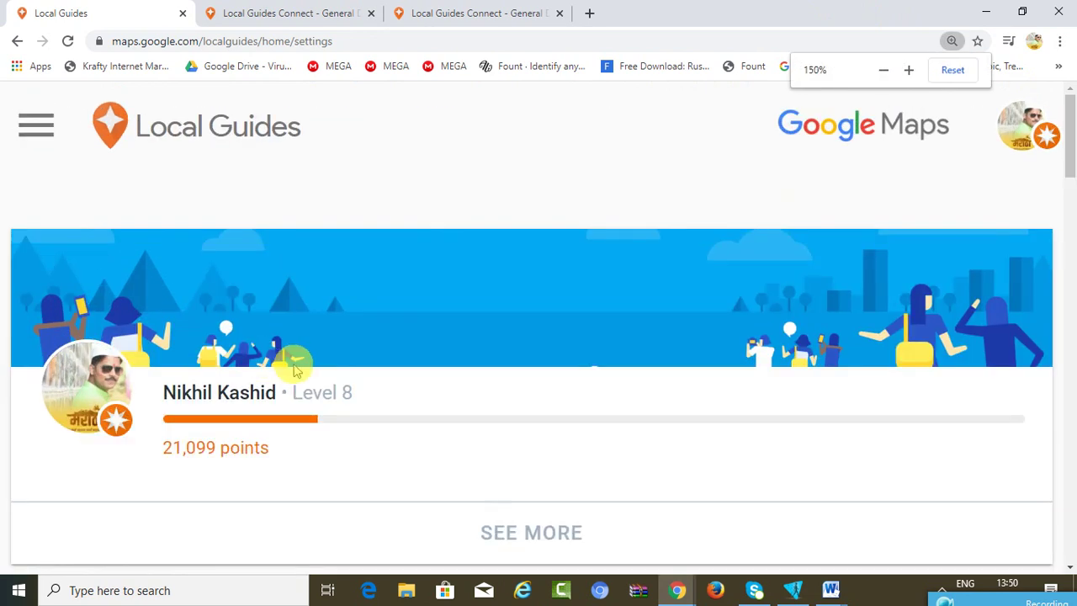
Step: Scroll the settings page through the city and Email Preferences sections down to Exit the program
{"action": "scroll", "coordinate": [295, 369], "scroll_direction": "down", "scroll_amount": 1}
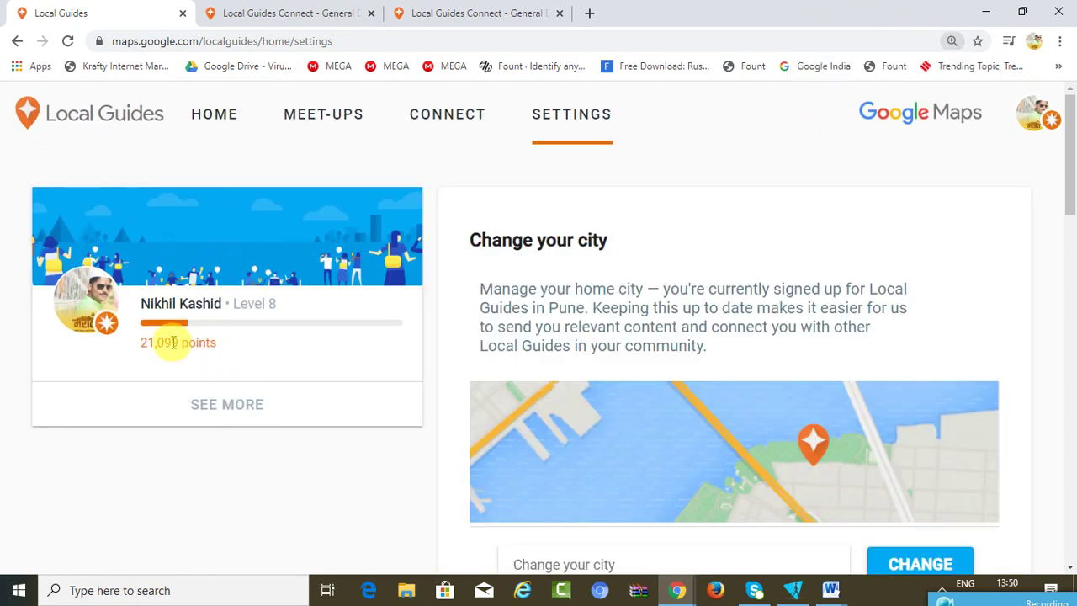
{"action": "scroll", "coordinate": [558, 380], "scroll_direction": "down", "scroll_amount": 3}
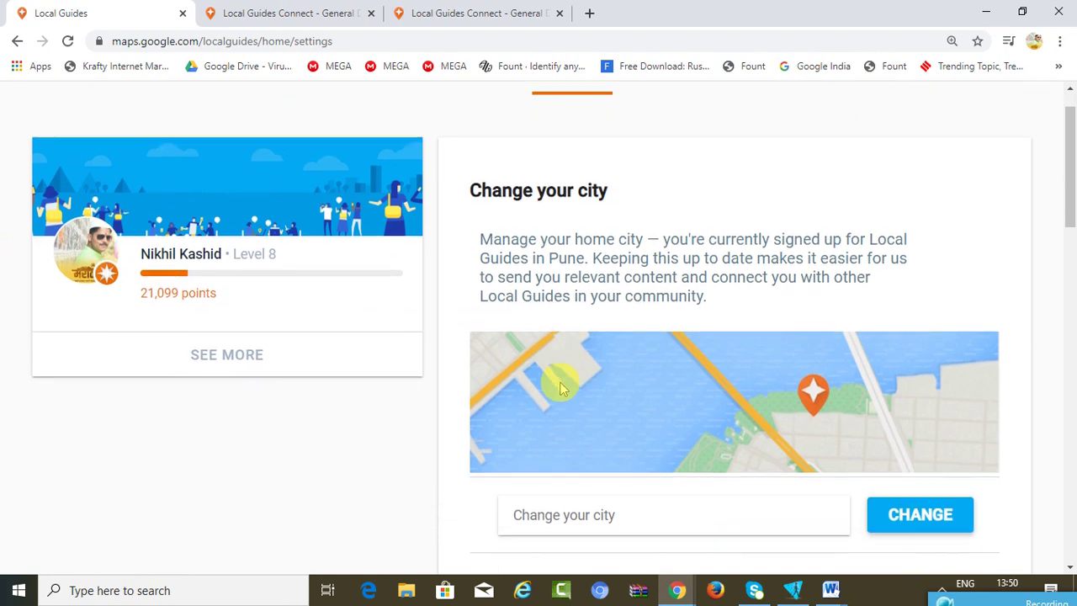
{"action": "scroll", "coordinate": [566, 311], "scroll_direction": "down", "scroll_amount": 4}
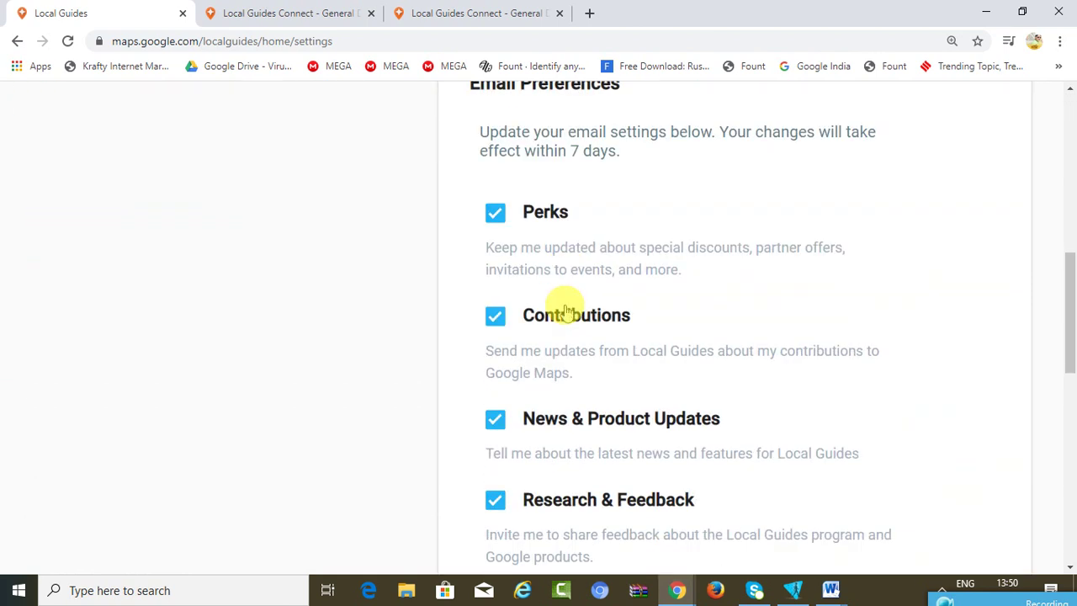
{"action": "scroll", "coordinate": [578, 255], "scroll_direction": "up", "scroll_amount": 1}
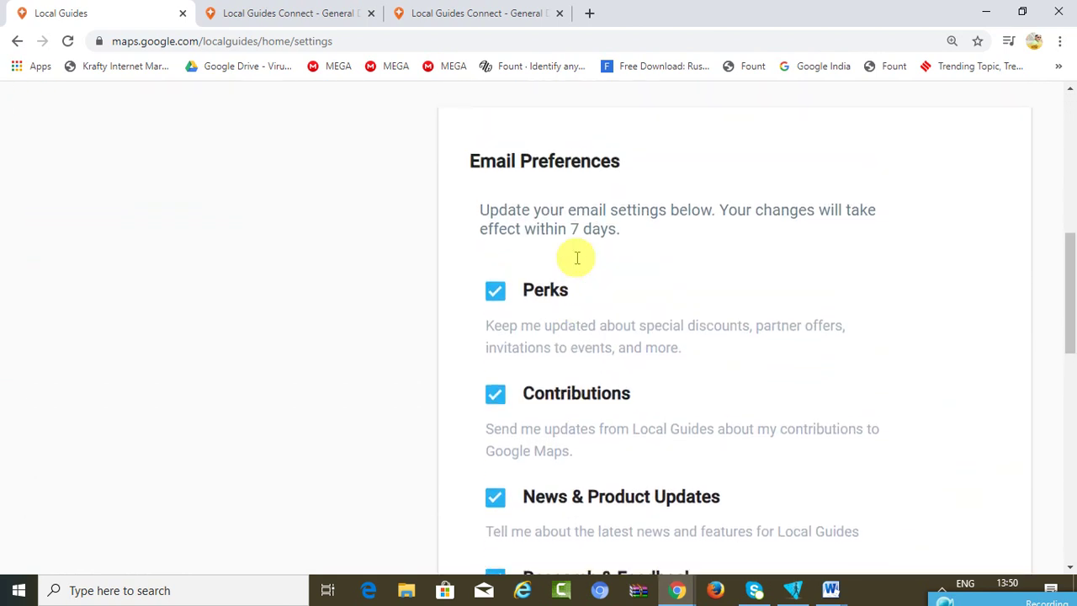
{"action": "scroll", "coordinate": [577, 257], "scroll_direction": "down", "scroll_amount": 2}
{"action": "scroll", "coordinate": [577, 254], "scroll_direction": "up", "scroll_amount": 2}
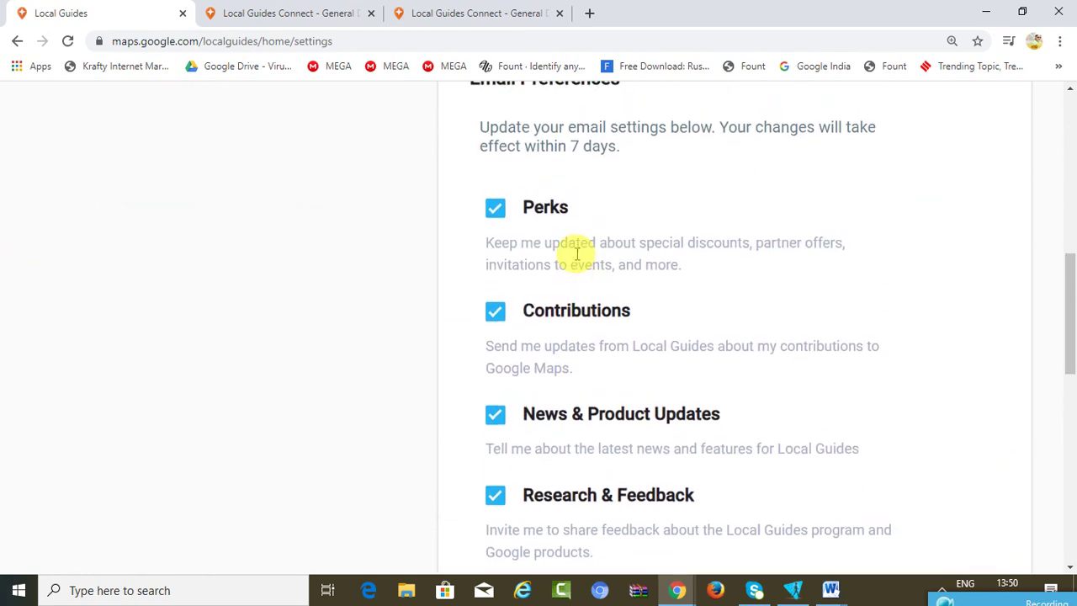
{"action": "scroll", "coordinate": [578, 254], "scroll_direction": "up", "scroll_amount": 1}
{"action": "scroll", "coordinate": [577, 249], "scroll_direction": "down", "scroll_amount": 4}
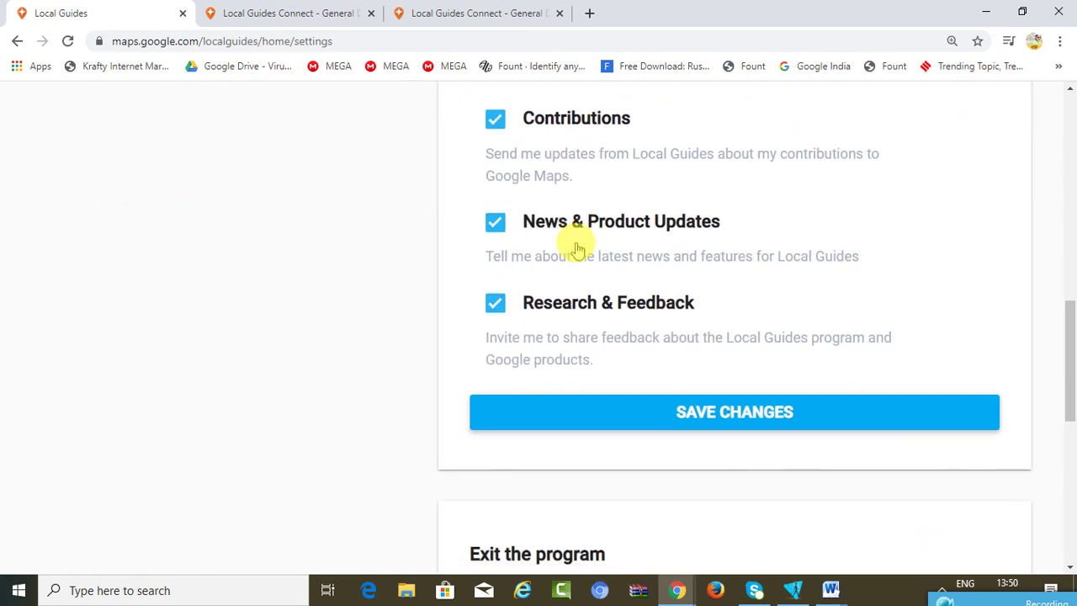
{"action": "scroll", "coordinate": [578, 249], "scroll_direction": "down", "scroll_amount": 3}
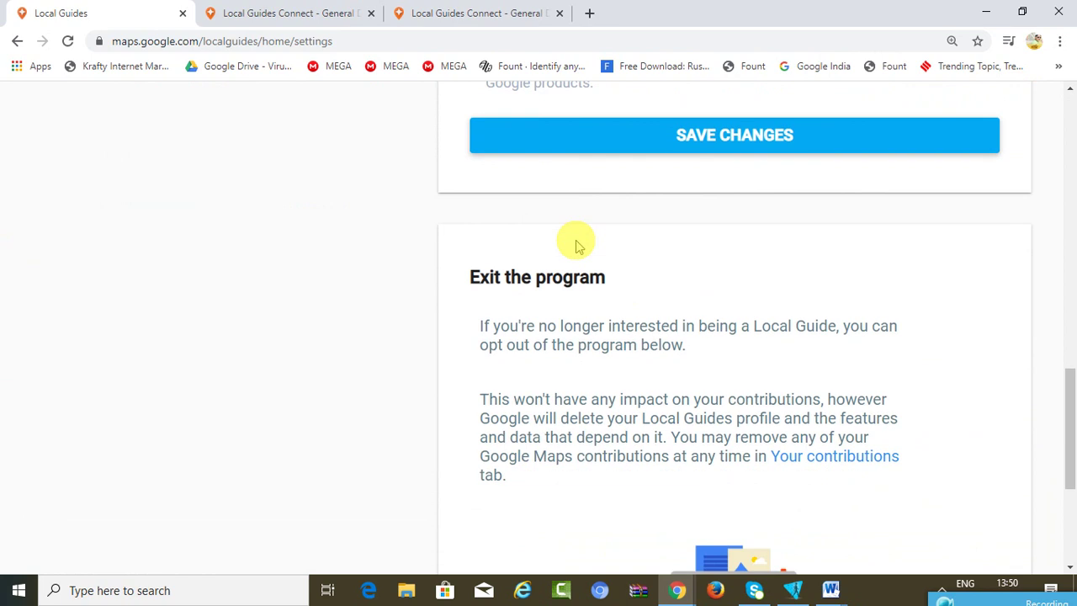
{"action": "scroll", "coordinate": [577, 246], "scroll_direction": "down", "scroll_amount": 1}
{"action": "scroll", "coordinate": [409, 320], "scroll_direction": "down", "scroll_amount": 2}
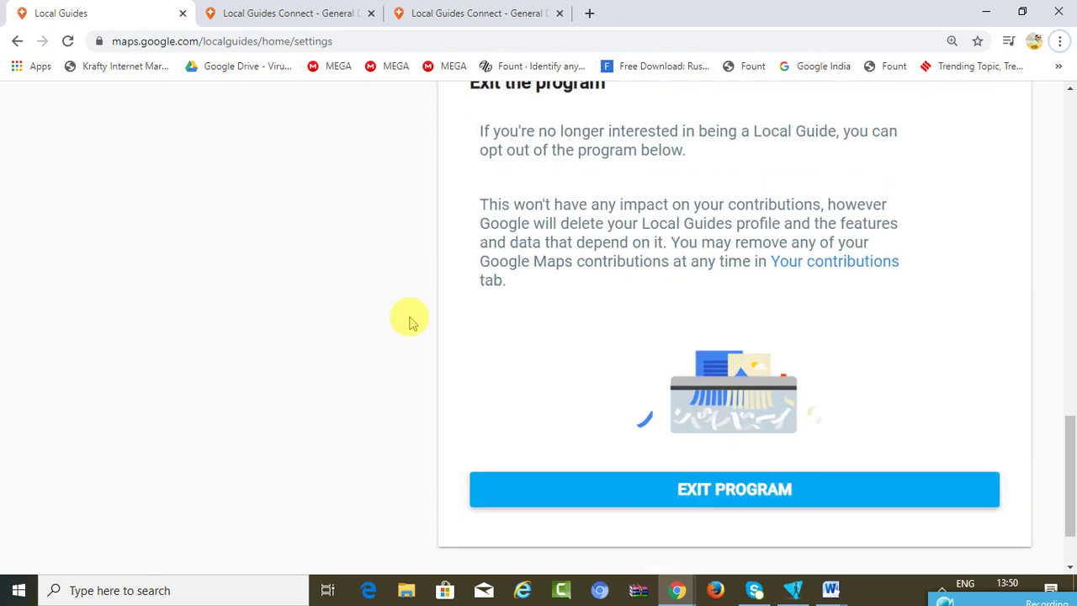
{"action": "scroll", "coordinate": [409, 320], "scroll_direction": "up", "scroll_amount": 13}
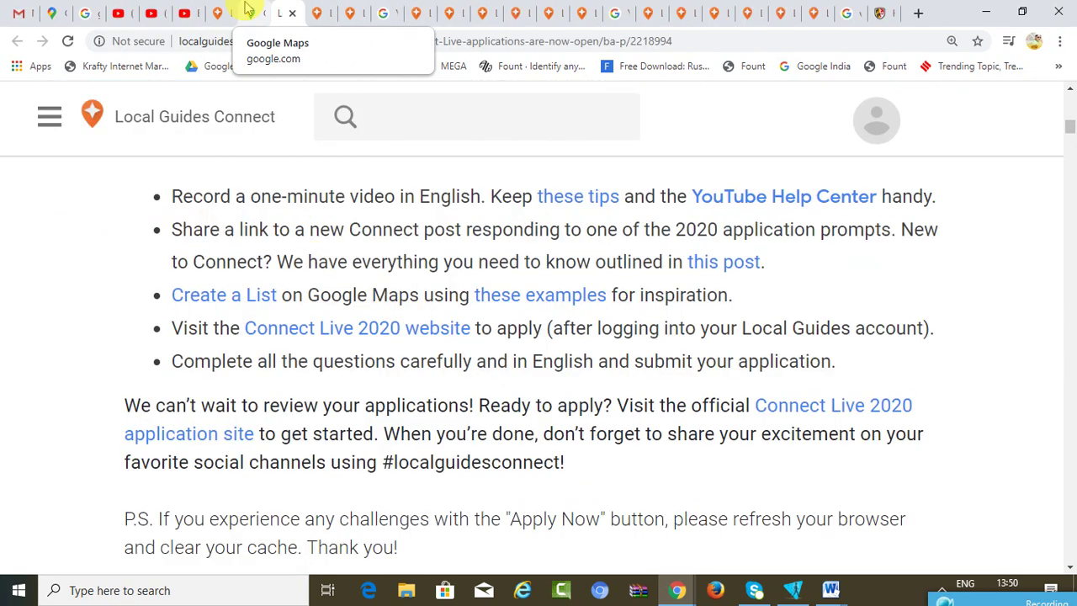
Step: Open the Level 8 Google Maps contributor profile, scroll its Reviews, then show its Photos
{"action": "left_click", "coordinate": [17, 12]}
{"action": "left_click", "coordinate": [53, 10]}
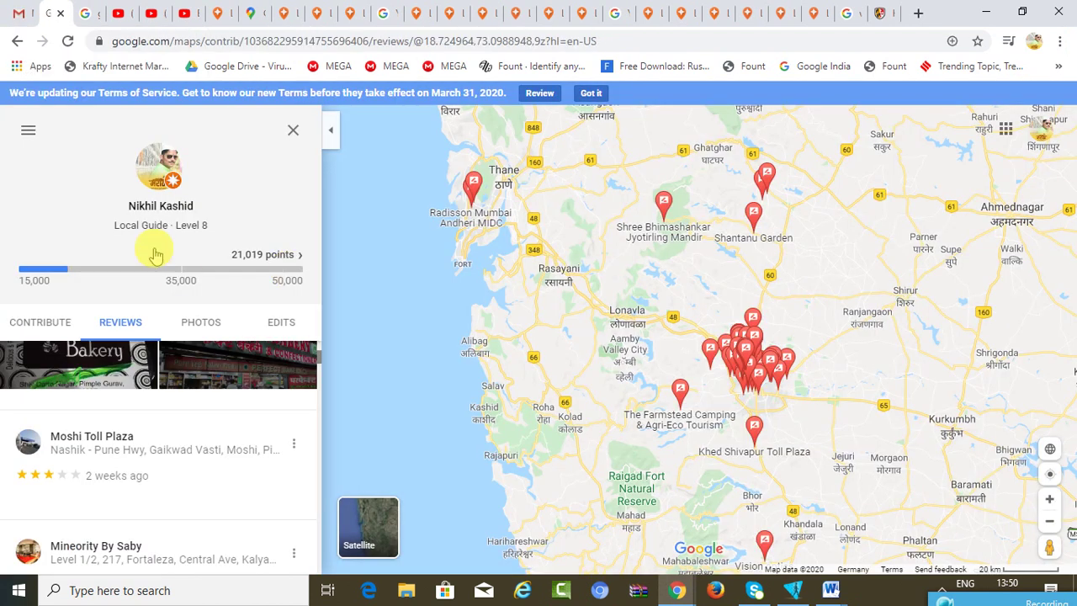
{"action": "scroll", "coordinate": [202, 331], "scroll_direction": "down", "scroll_amount": 1}
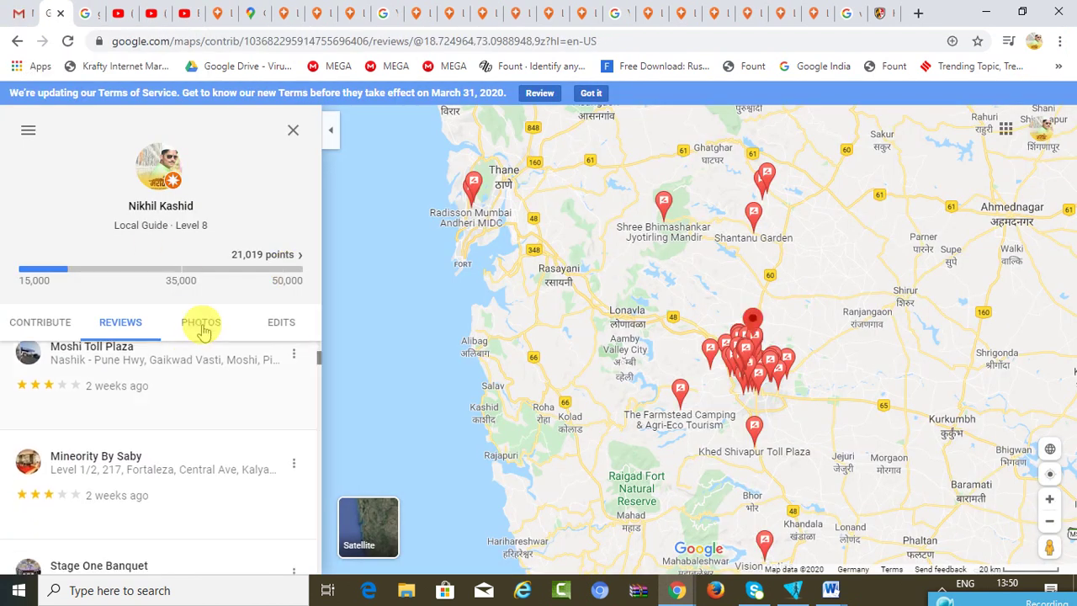
{"action": "scroll", "coordinate": [192, 484], "scroll_direction": "down", "scroll_amount": 3}
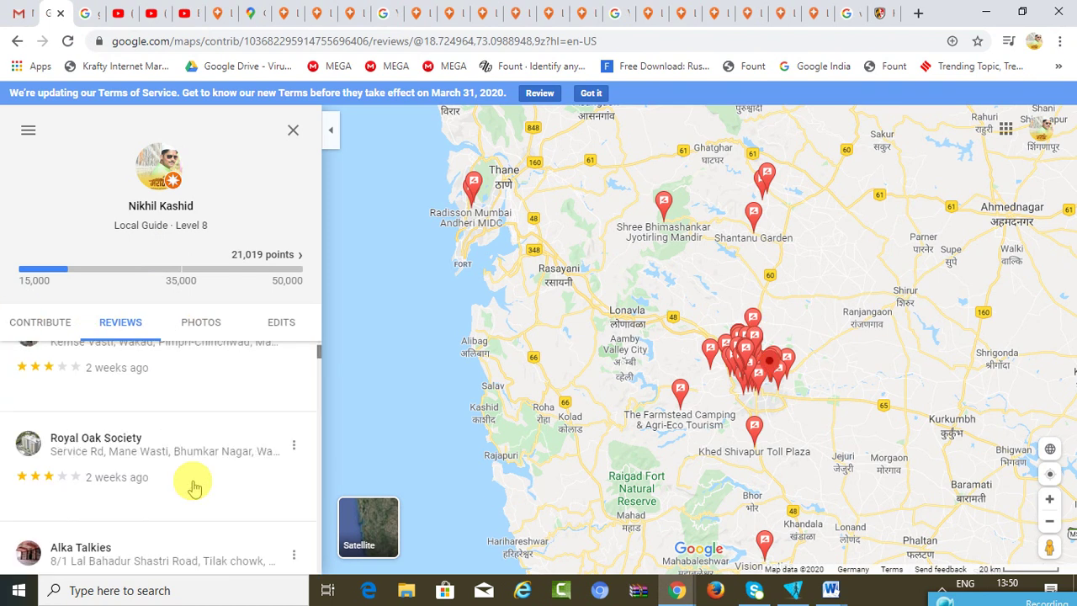
{"action": "scroll", "coordinate": [193, 484], "scroll_direction": "up", "scroll_amount": 5}
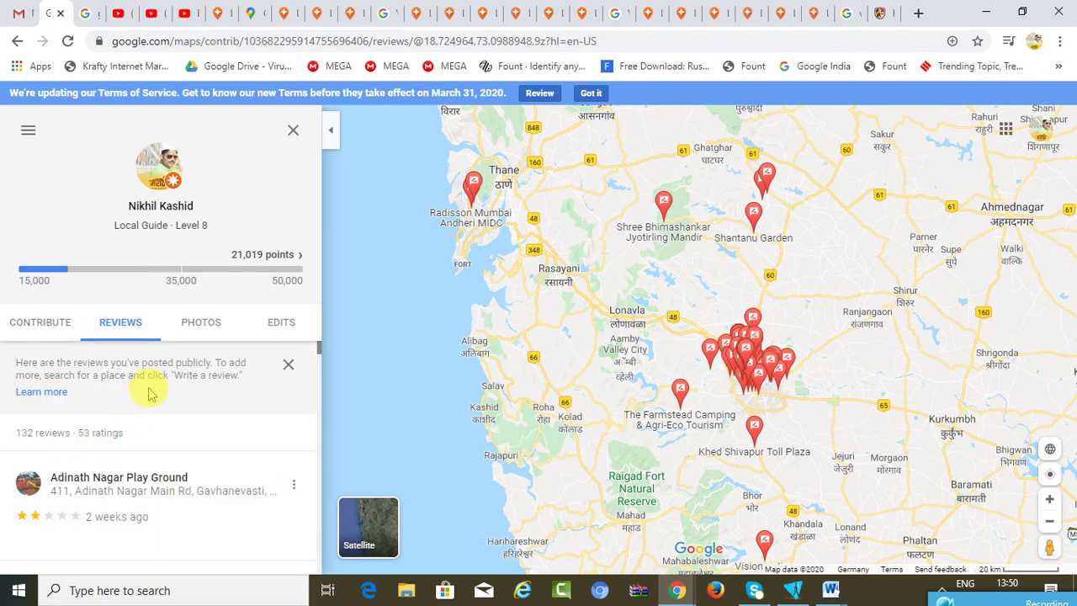
{"action": "left_click", "coordinate": [199, 325]}
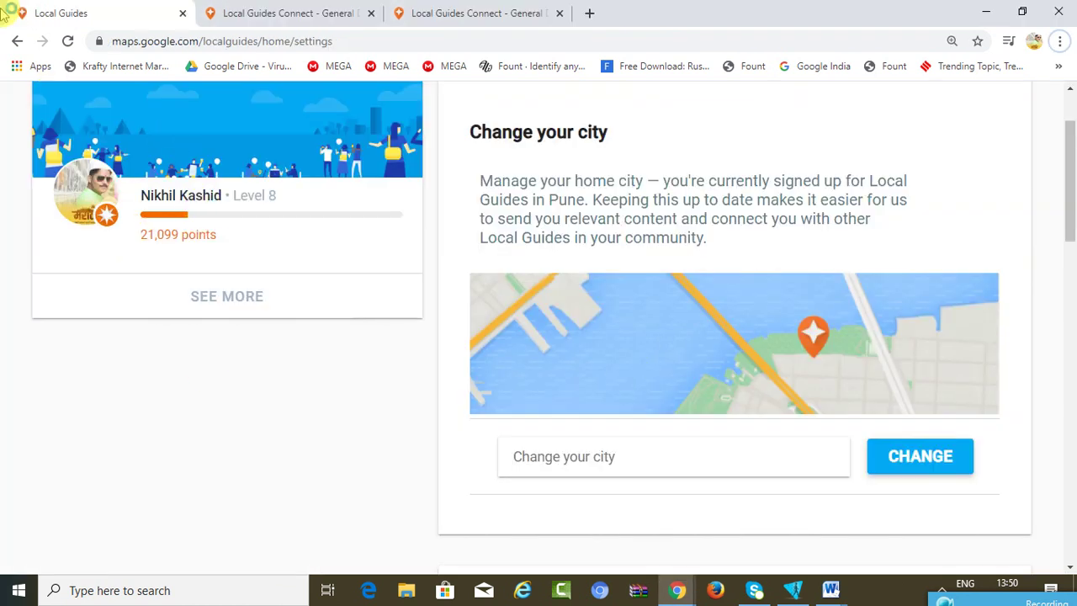
Step: Go back to the Connect Live 2020 form, scroll to the permission checkbox and SUBMIT, then to the top
{"action": "left_click", "coordinate": [17, 40]}
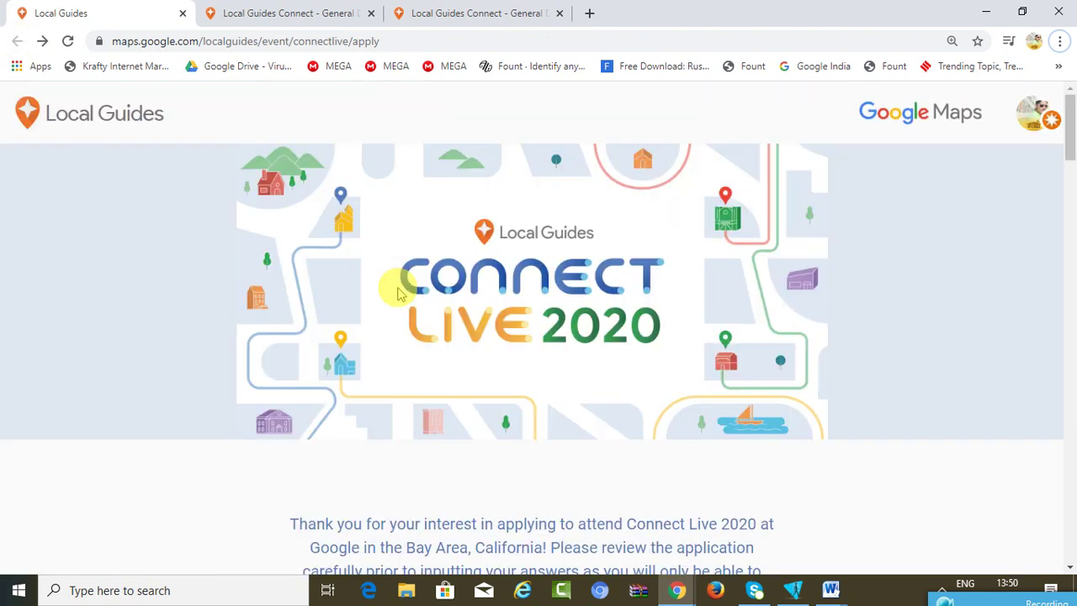
{"action": "scroll", "coordinate": [400, 290], "scroll_direction": "down", "scroll_amount": 10}
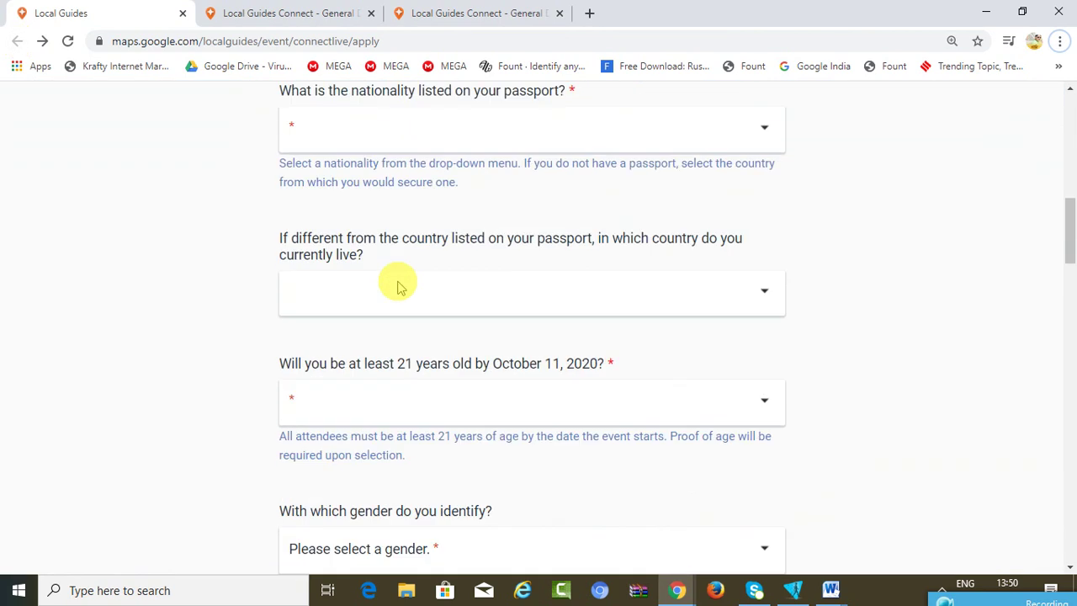
{"action": "scroll", "coordinate": [399, 286], "scroll_direction": "down", "scroll_amount": 20}
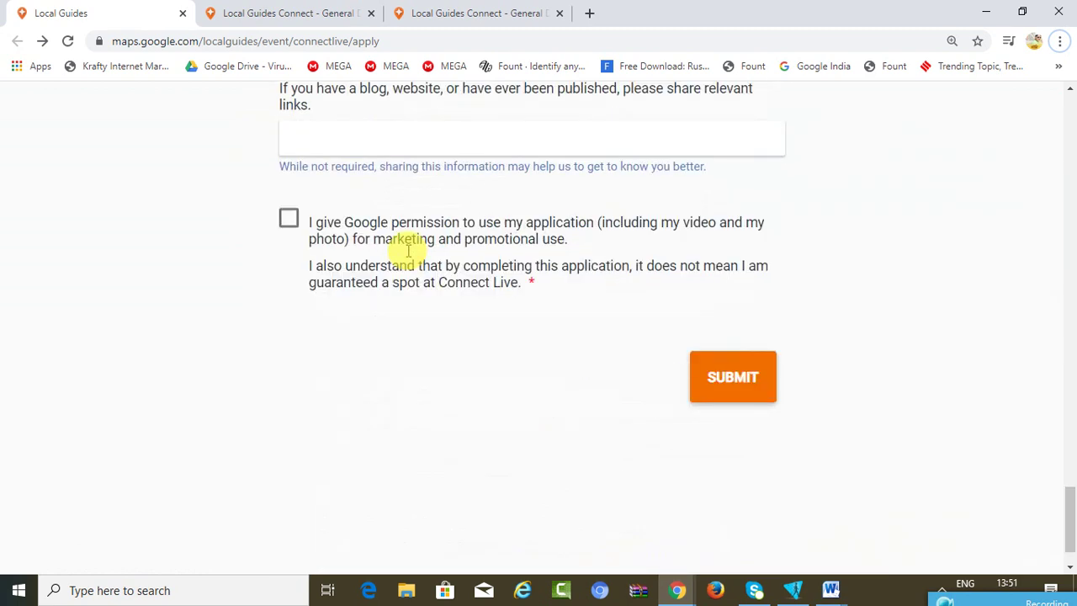
{"action": "scroll", "coordinate": [410, 244], "scroll_direction": "up", "scroll_amount": 20}
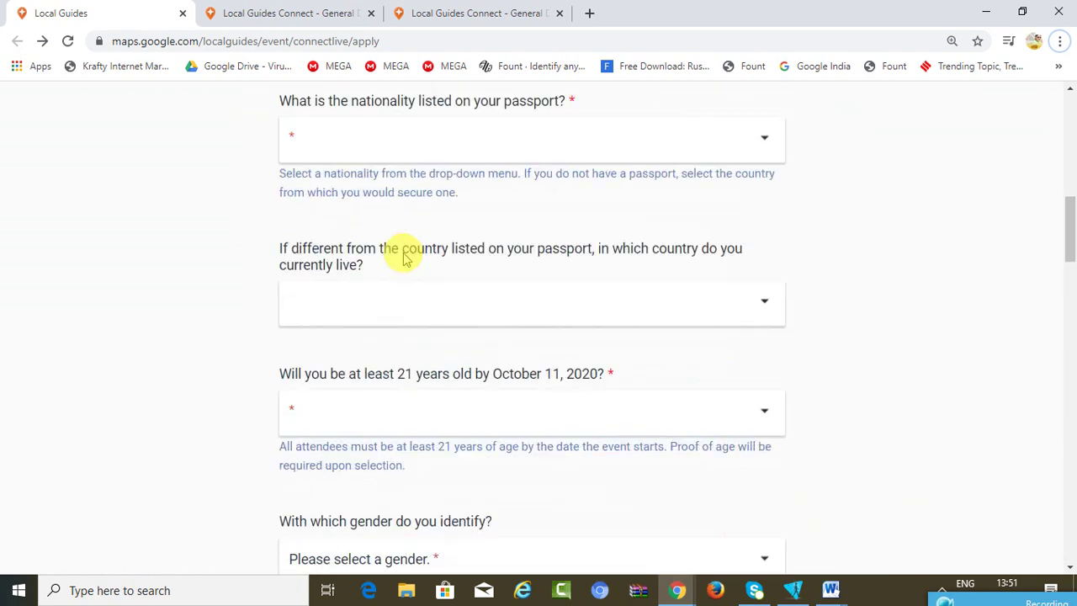
{"action": "scroll", "coordinate": [404, 257], "scroll_direction": "up", "scroll_amount": 10}
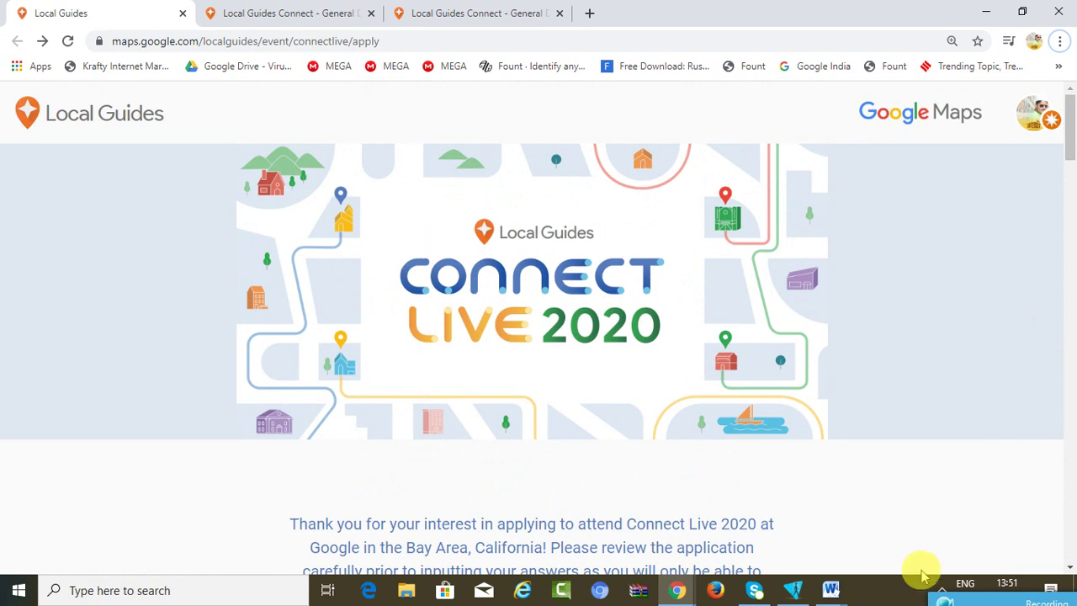
{"action": "left_click", "coordinate": [964, 599]}
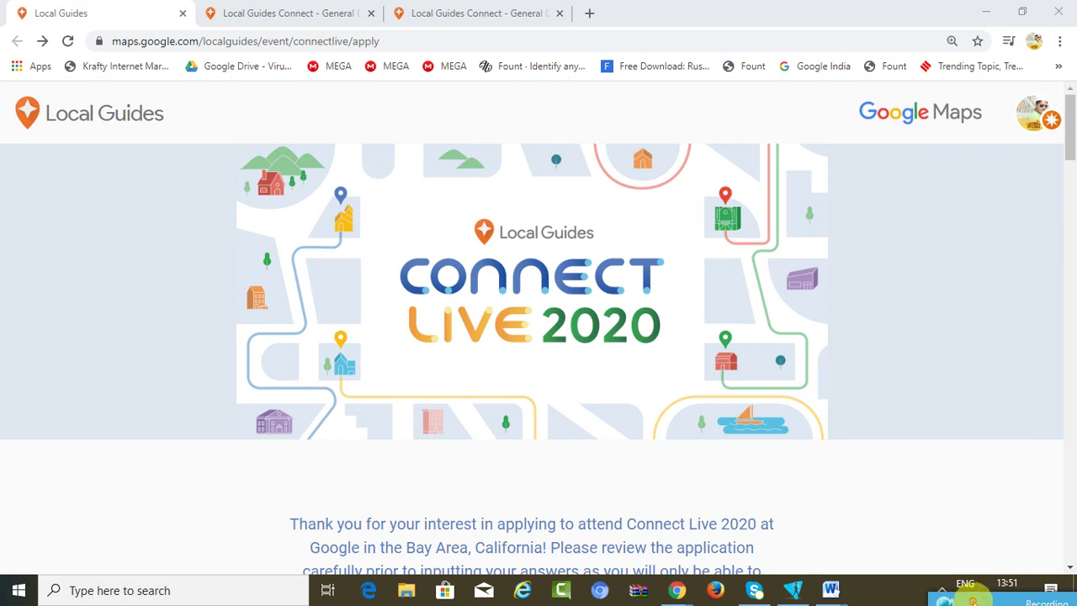
{"action": "mouse_move", "coordinate": [902, 541]}
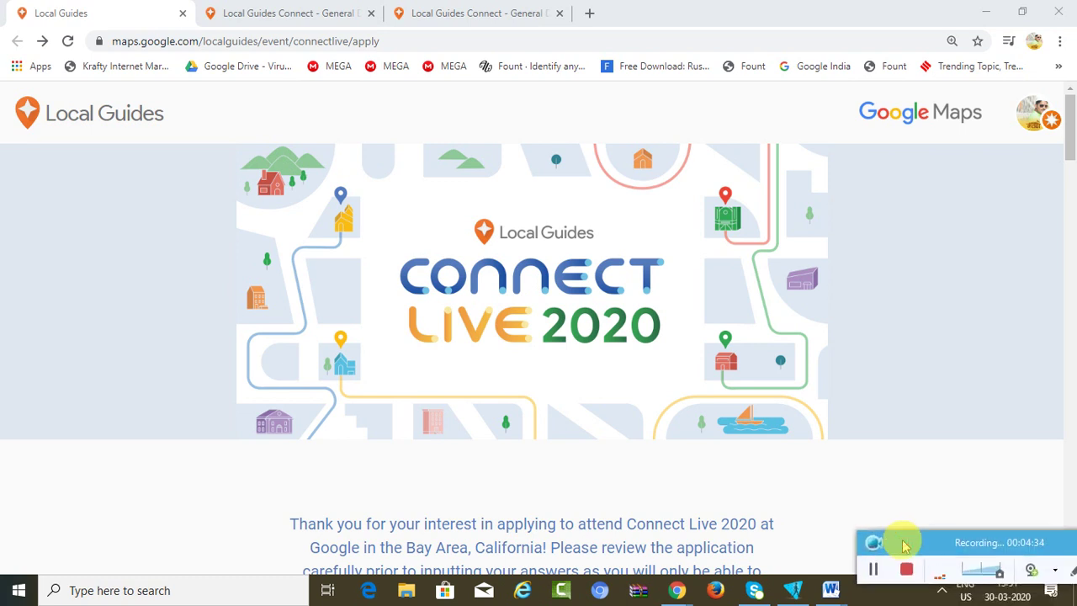
{"action": "left_click_drag", "start_coordinate": [904, 545], "coordinate": [909, 569]}
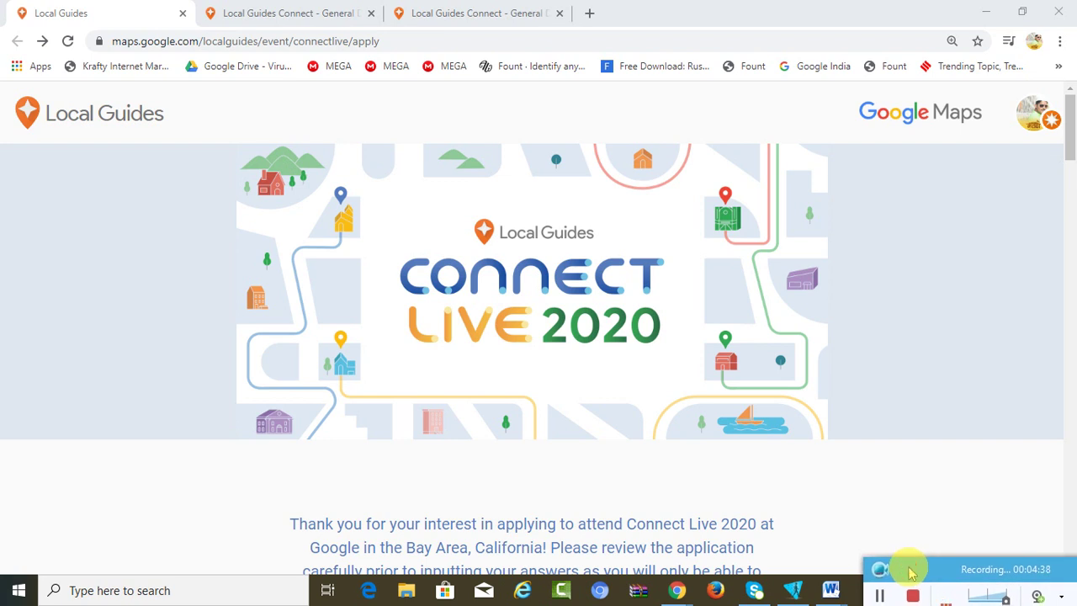